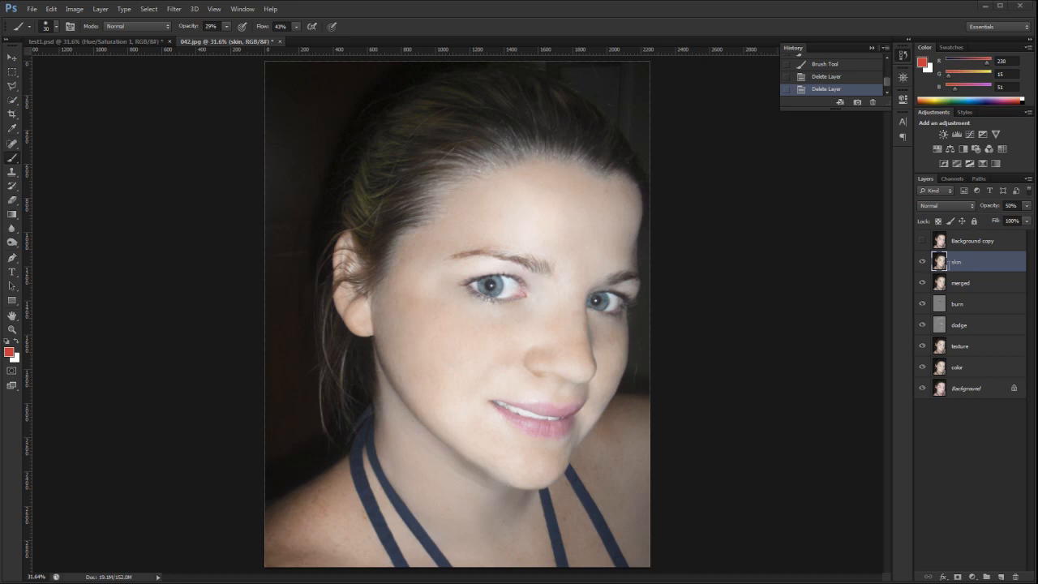
# Add a Hue/Saturation adjustment layer above the skin layer and set its hue to +19.
pyautogui.click(936, 150)
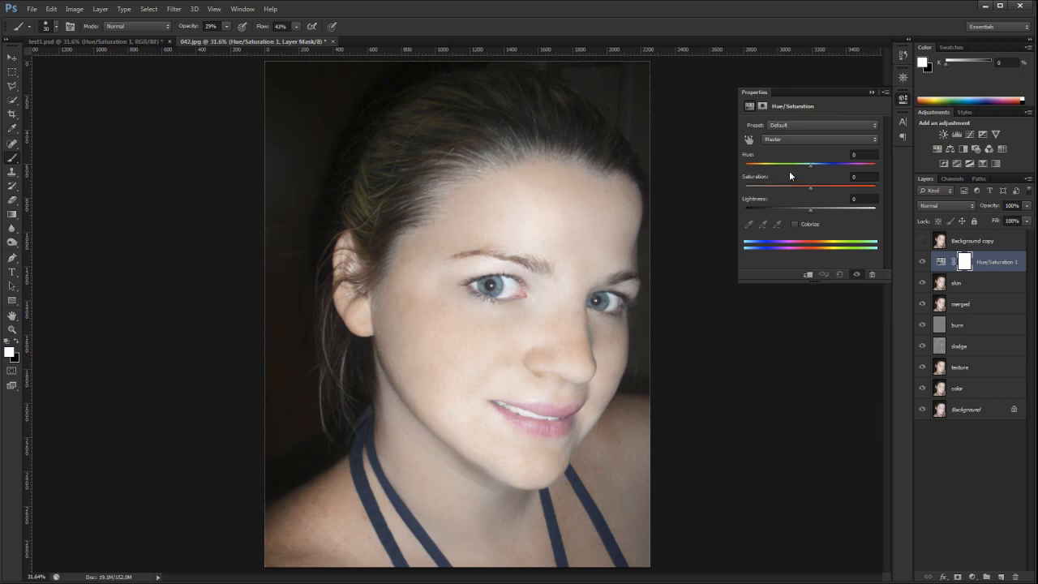
pyautogui.moveTo(816, 165)
pyautogui.mouseDown()
pyautogui.moveTo(843, 167)
pyautogui.moveTo(782, 172)
pyautogui.moveTo(857, 177)
pyautogui.moveTo(767, 183)
pyautogui.moveTo(825, 184)
pyautogui.mouseUp()
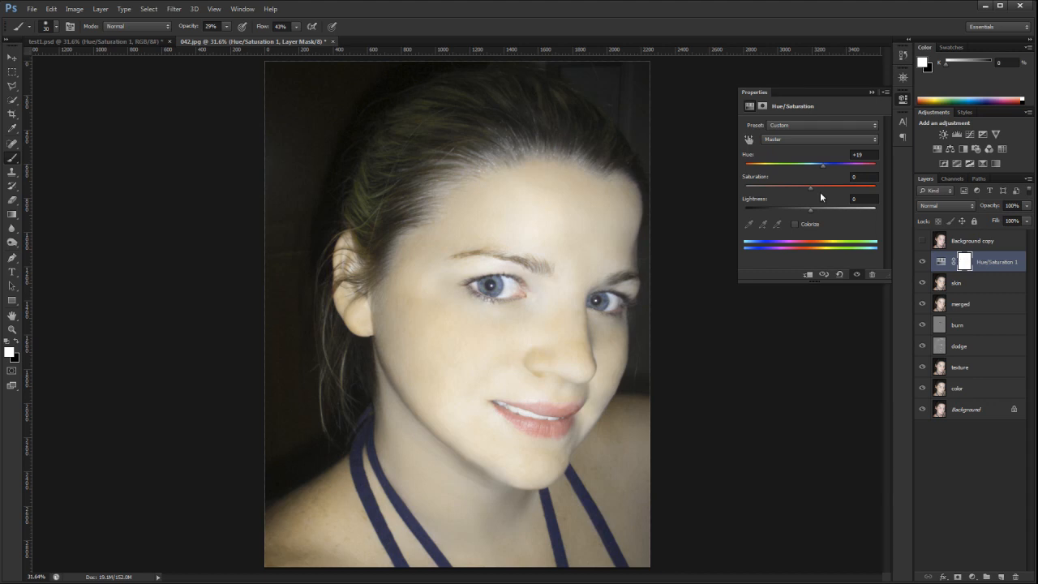
pyautogui.moveTo(827, 172)
pyautogui.mouseDown()
pyautogui.moveTo(792, 170)
pyautogui.moveTo(823, 174)
pyautogui.mouseUp()
# Invert the Hue/Saturation layer's mask to black so the colour shift is hidden across the portrait.
pyautogui.click(963, 261)
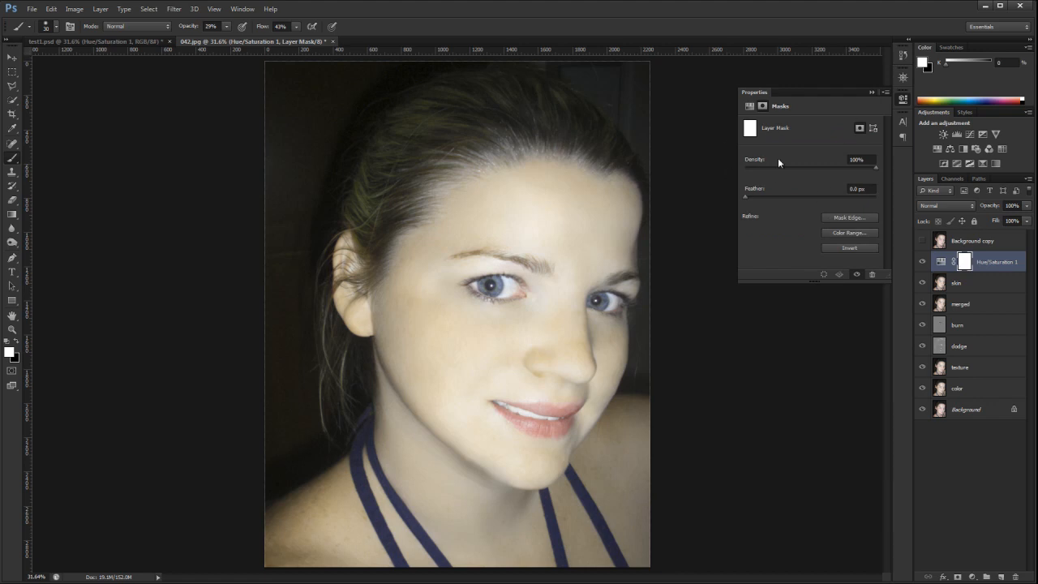
pyautogui.click(940, 261)
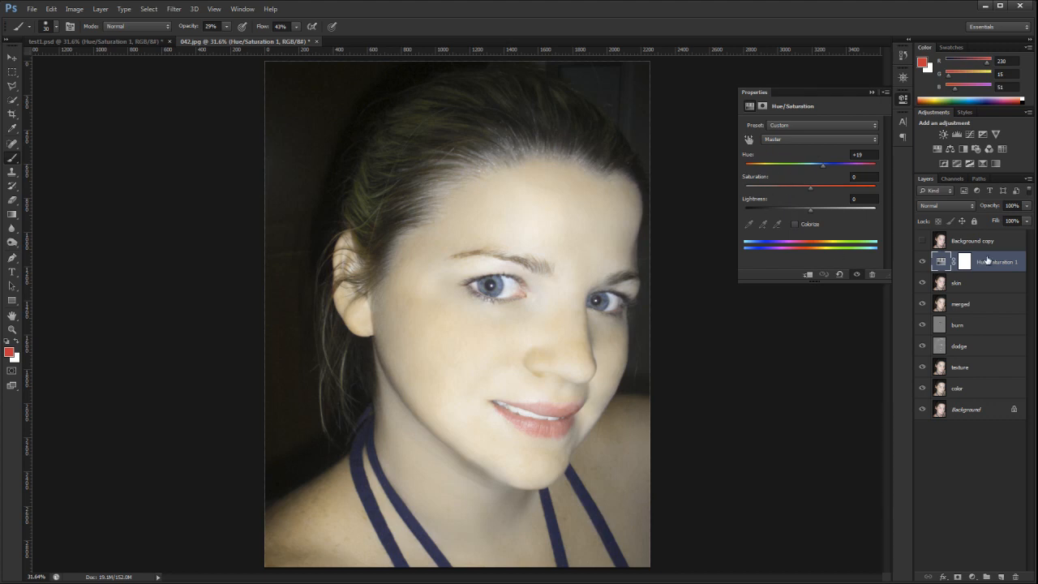
pyautogui.click(962, 261)
pyautogui.click(963, 261)
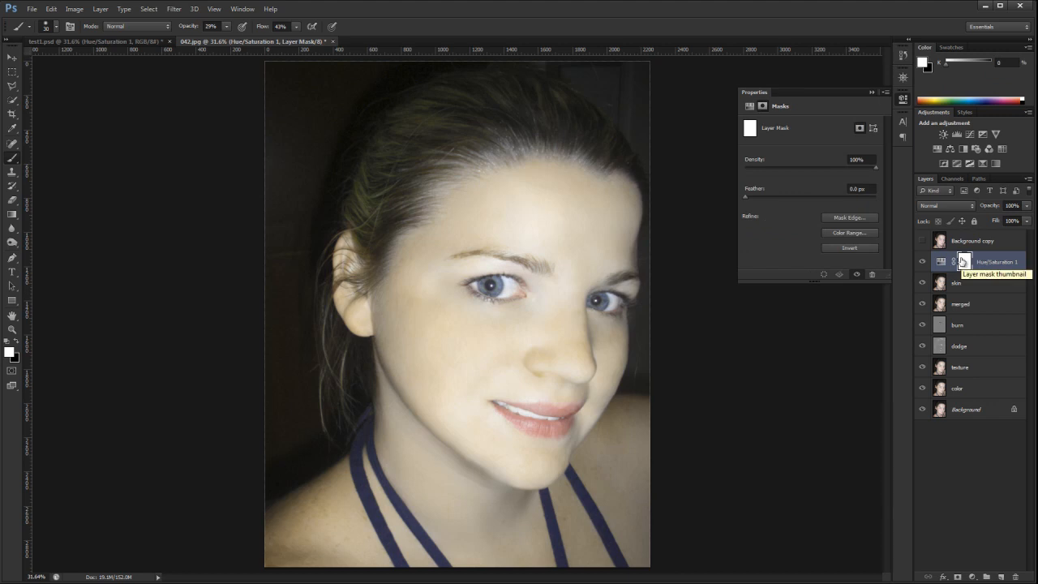
pyautogui.click(854, 248)
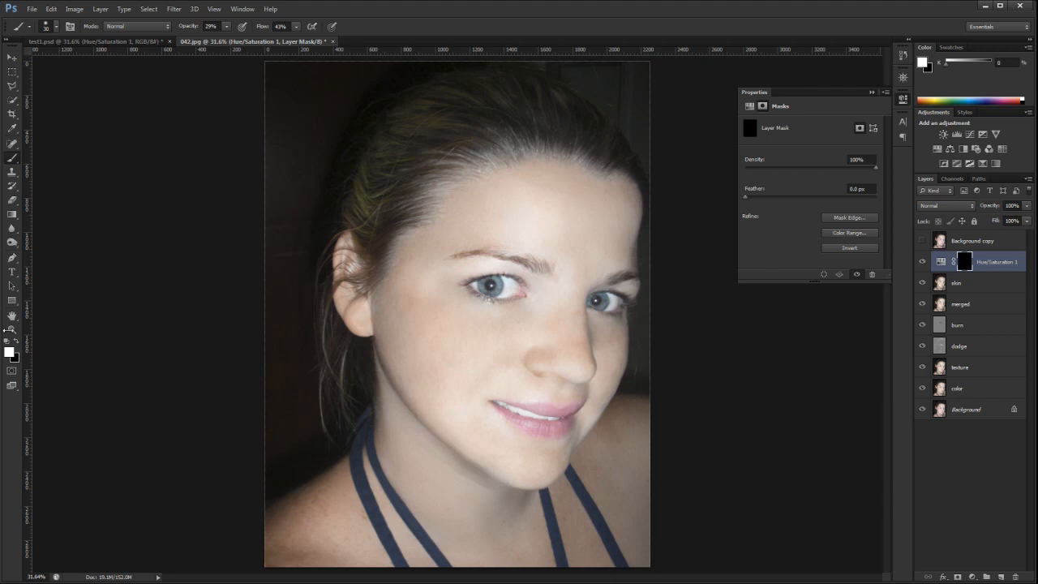
pyautogui.click(13, 330)
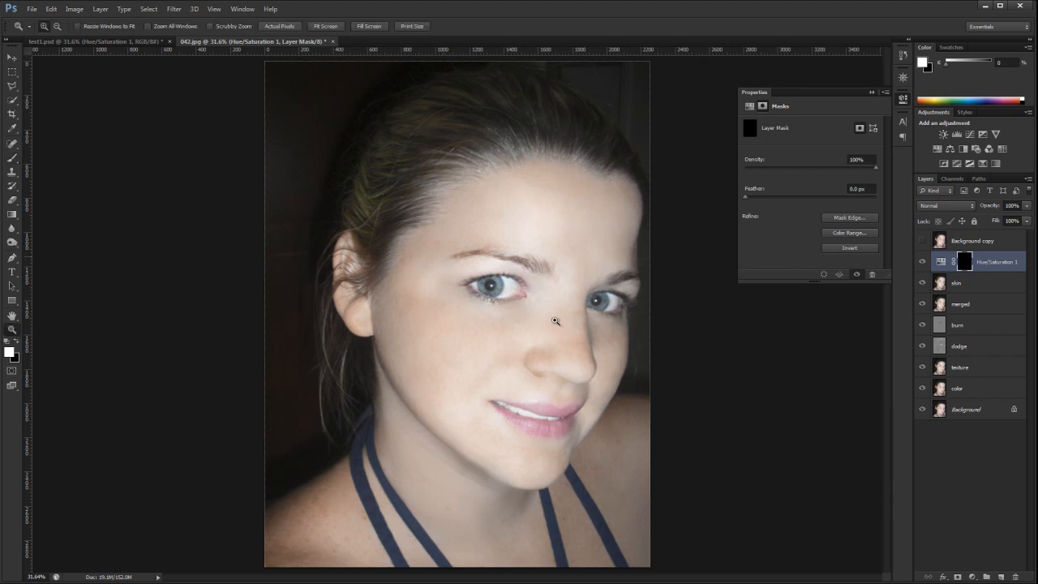
pyautogui.moveTo(554, 319); pyautogui.dragTo(551, 318)
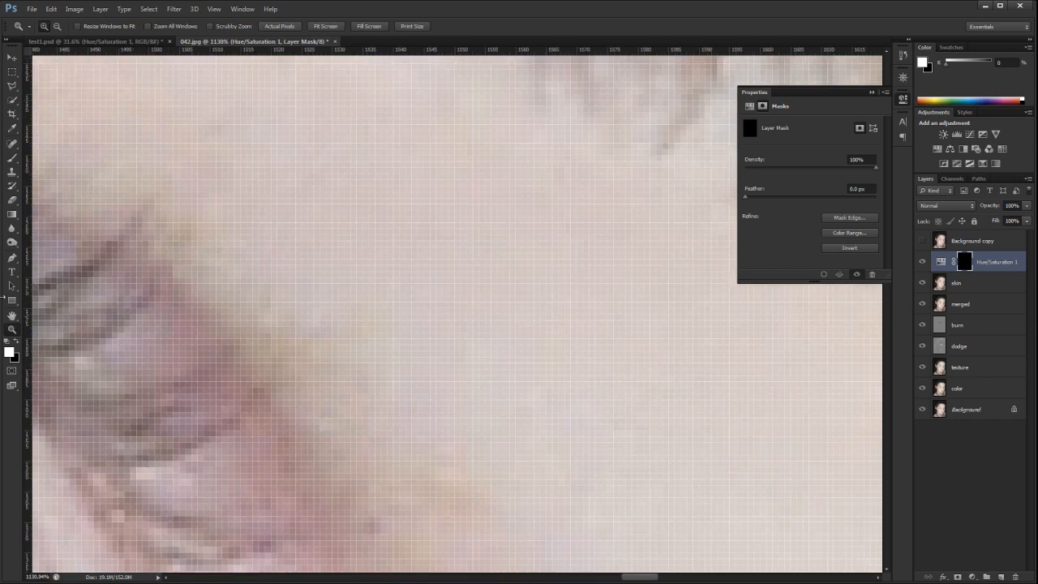
pyautogui.doubleClick(13, 316)
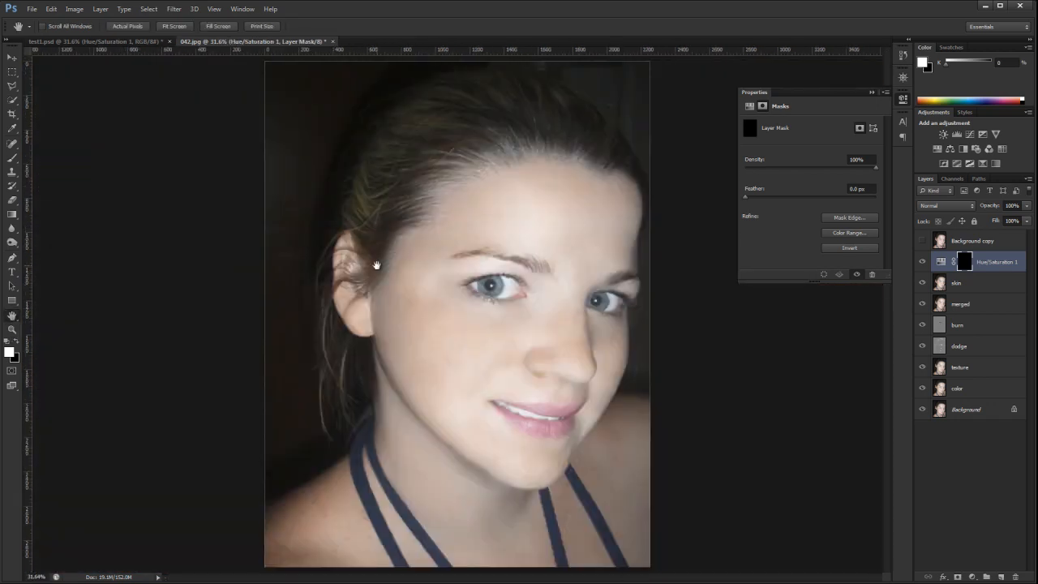
# Paint white on the mask over the iris nearest the ear, using a size 25 brush at 100% opacity and 100% flow.
pyautogui.click(12, 329)
pyautogui.moveTo(444, 246); pyautogui.dragTo(563, 327)
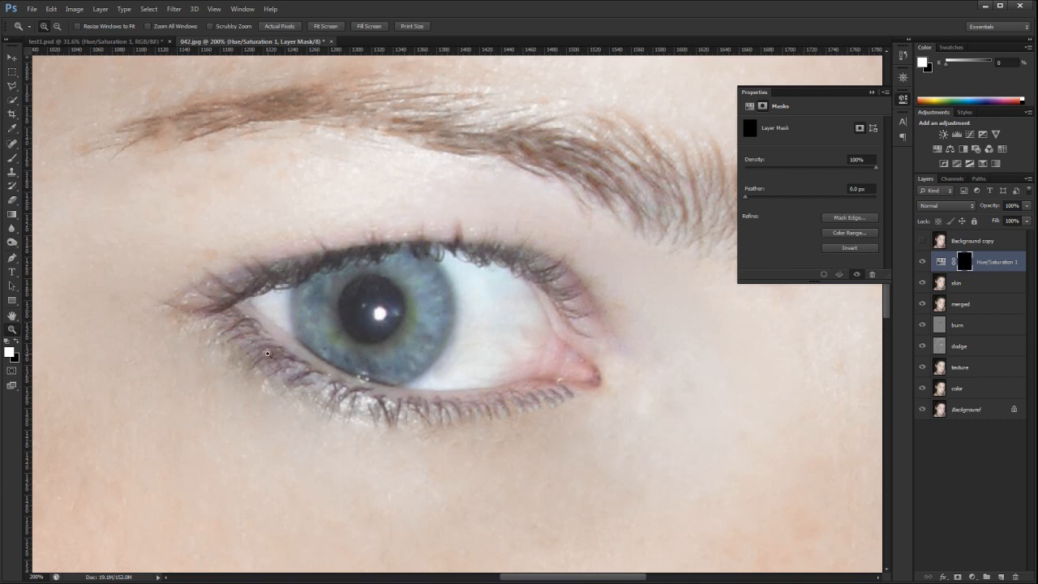
pyautogui.click(10, 161)
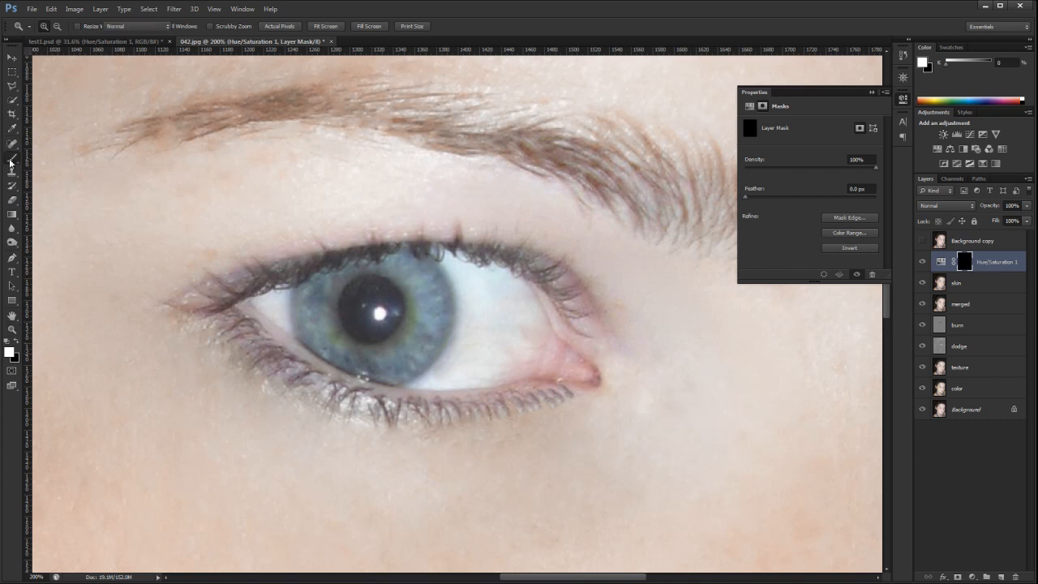
pyautogui.click(61, 156)
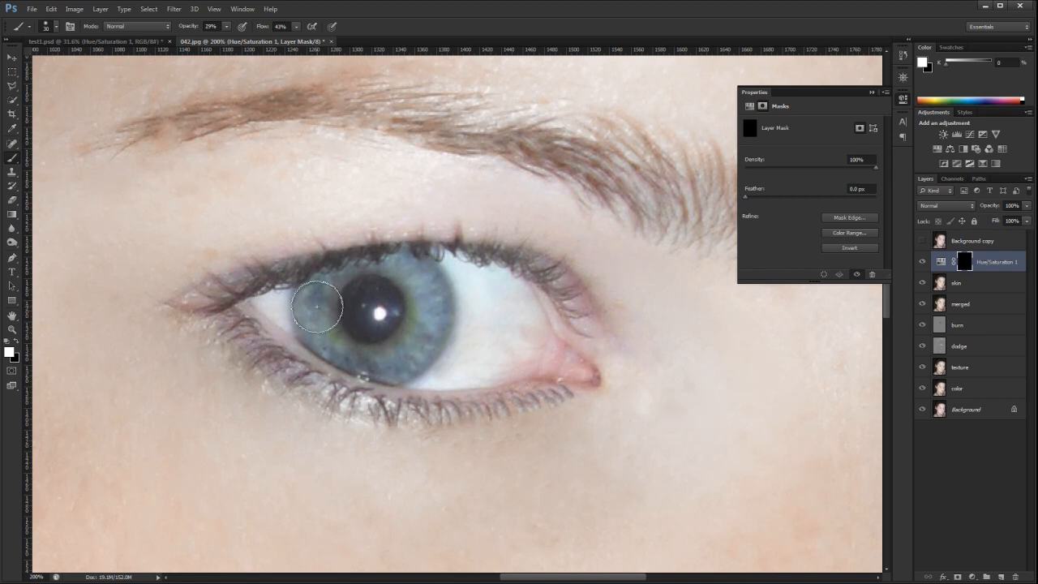
pyautogui.press('[')
pyautogui.moveTo(315, 301)
pyautogui.mouseDown()
pyautogui.moveTo(317, 328)
pyautogui.moveTo(321, 300)
pyautogui.mouseUp()
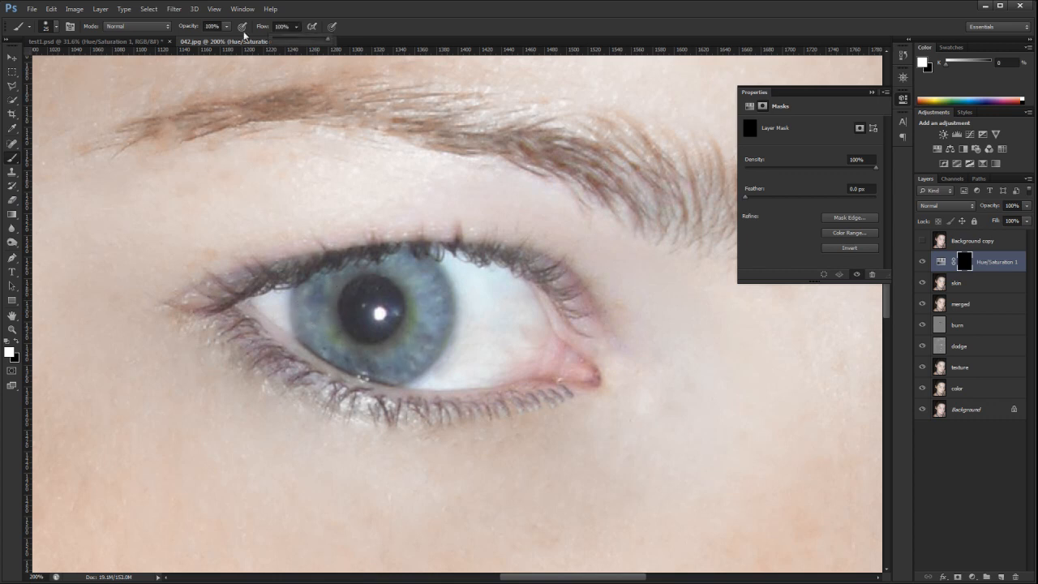
pyautogui.click(317, 298)
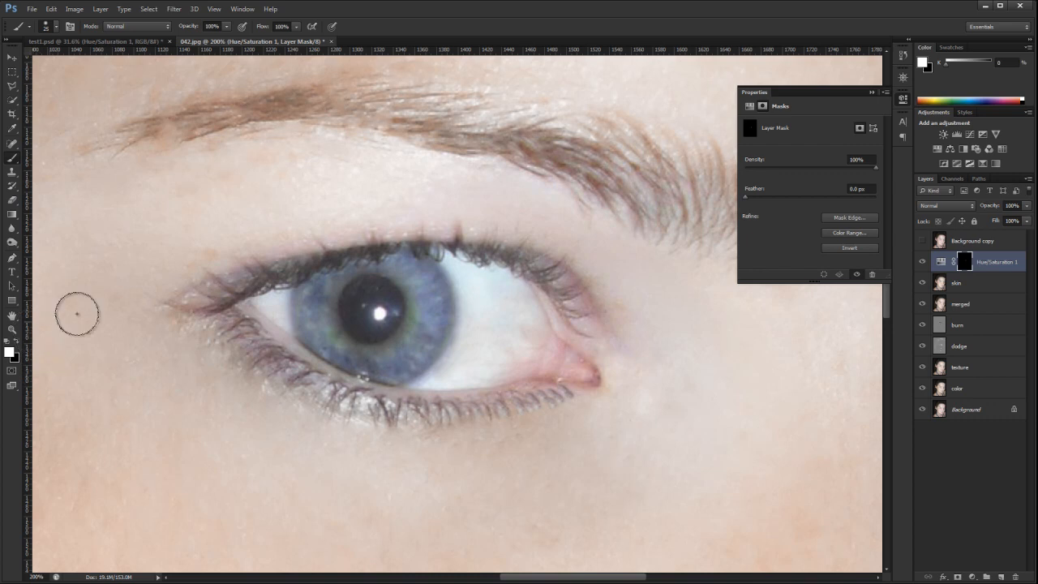
# Paint white on the same mask over the iris of the other eye, on the far side of the nose.
pyautogui.doubleClick(8, 316)
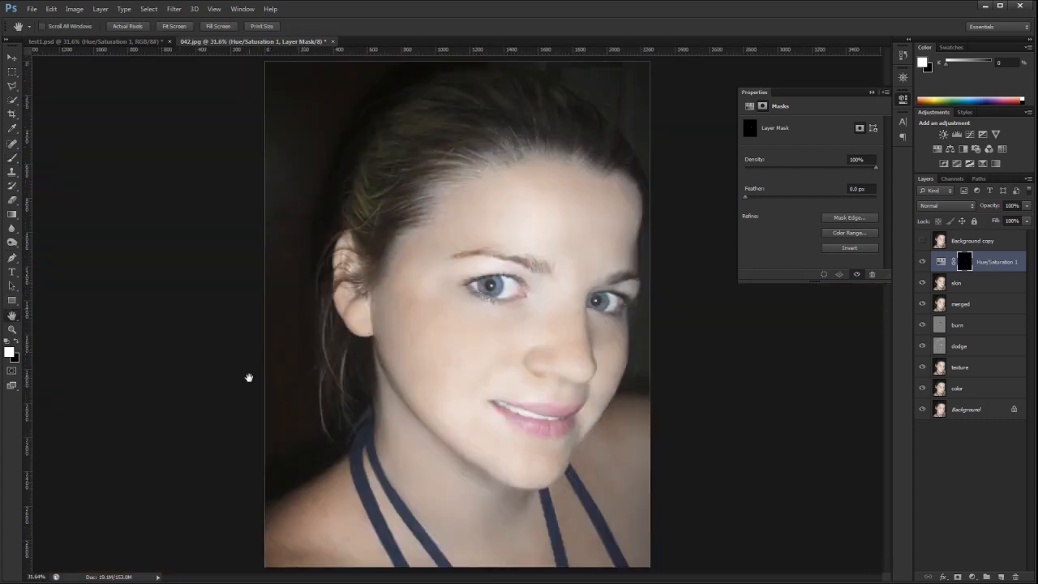
pyautogui.click(13, 329)
pyautogui.moveTo(570, 279); pyautogui.dragTo(623, 340)
pyautogui.moveTo(626, 342); pyautogui.dragTo(626, 341)
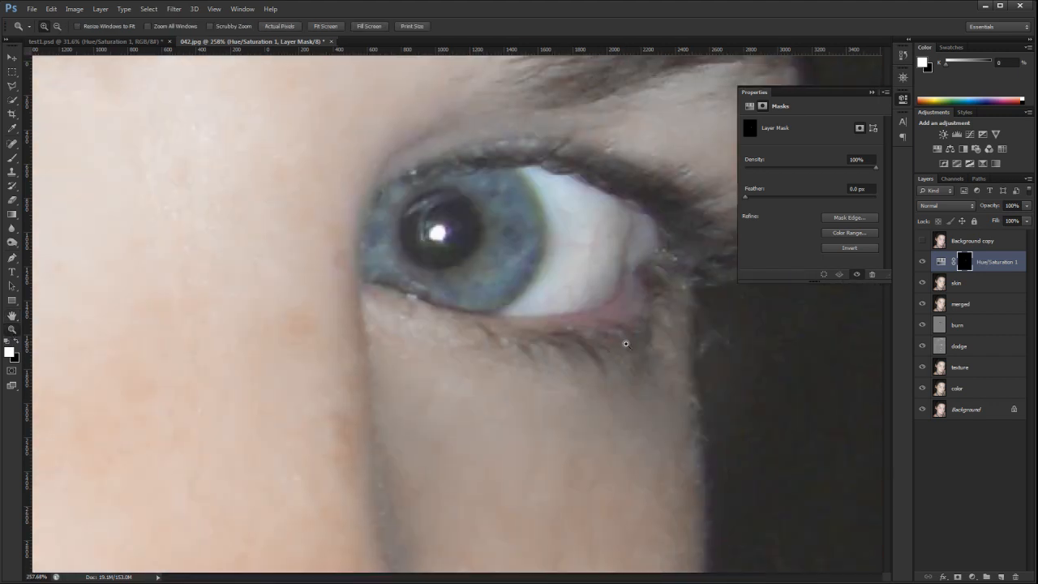
pyautogui.click(12, 158)
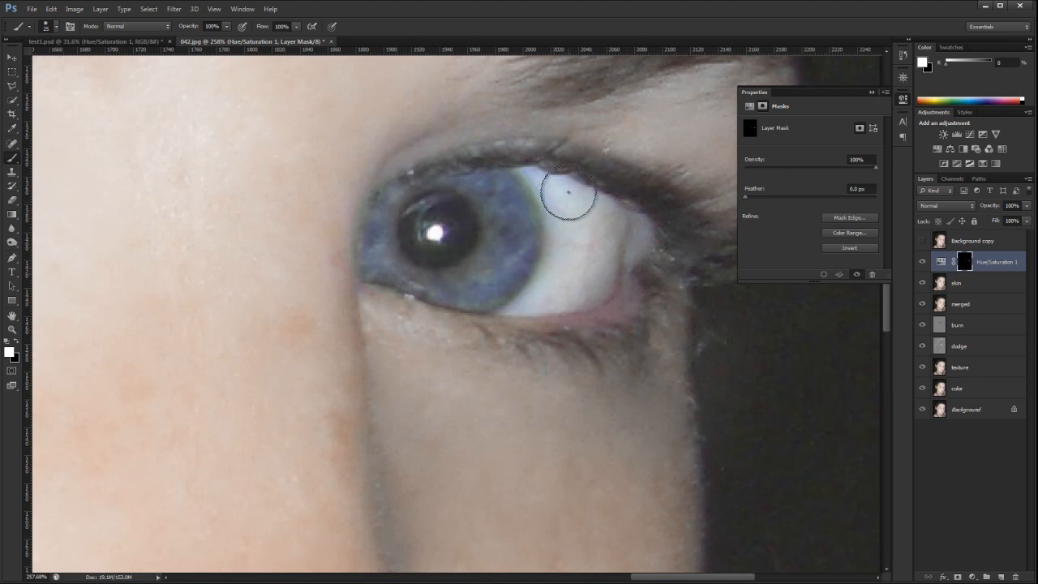
pyautogui.press('x')
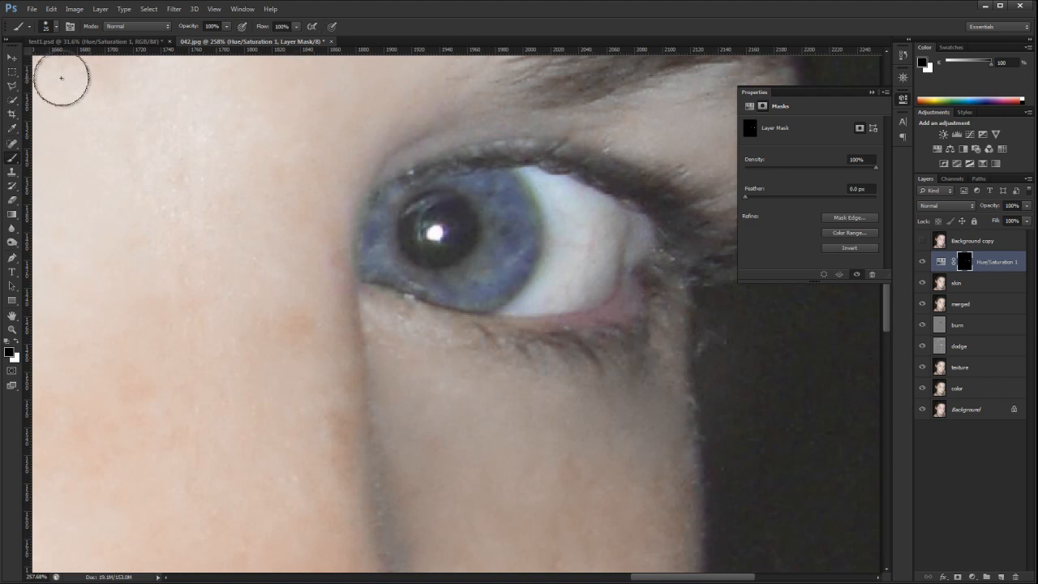
pyautogui.press('x')
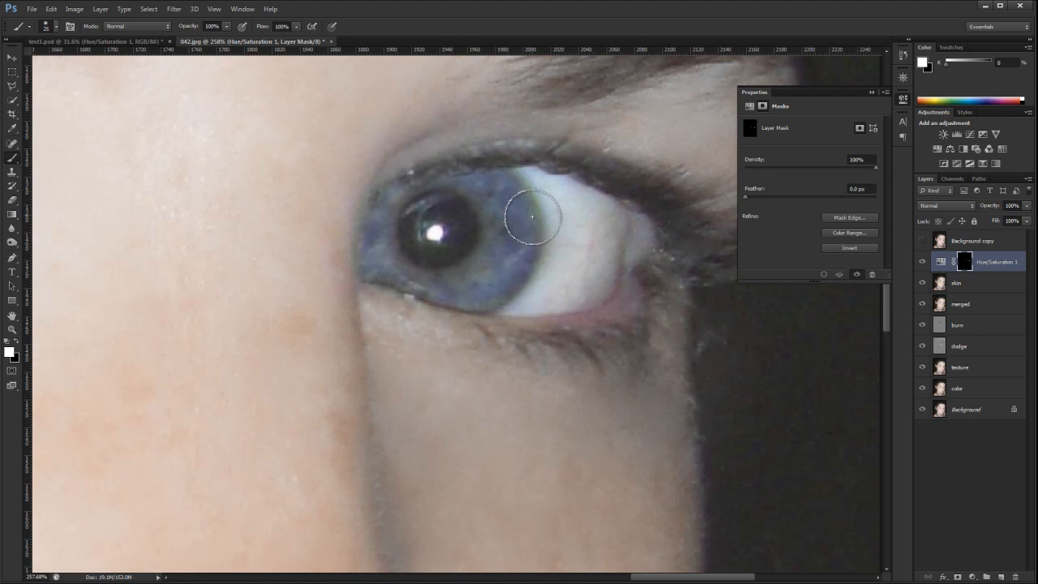
pyautogui.moveTo(530, 248)
pyautogui.mouseDown()
pyautogui.moveTo(506, 278)
pyautogui.moveTo(530, 203)
pyautogui.moveTo(518, 185)
pyautogui.moveTo(524, 225)
pyautogui.moveTo(501, 291)
pyautogui.moveTo(474, 301)
pyautogui.moveTo(507, 290)
pyautogui.moveTo(463, 286)
pyautogui.moveTo(477, 278)
pyautogui.mouseUp()
# Fine-tune the eye colour by setting the Hue/Saturation layer's hue to +15.
pyautogui.doubleClick(11, 315)
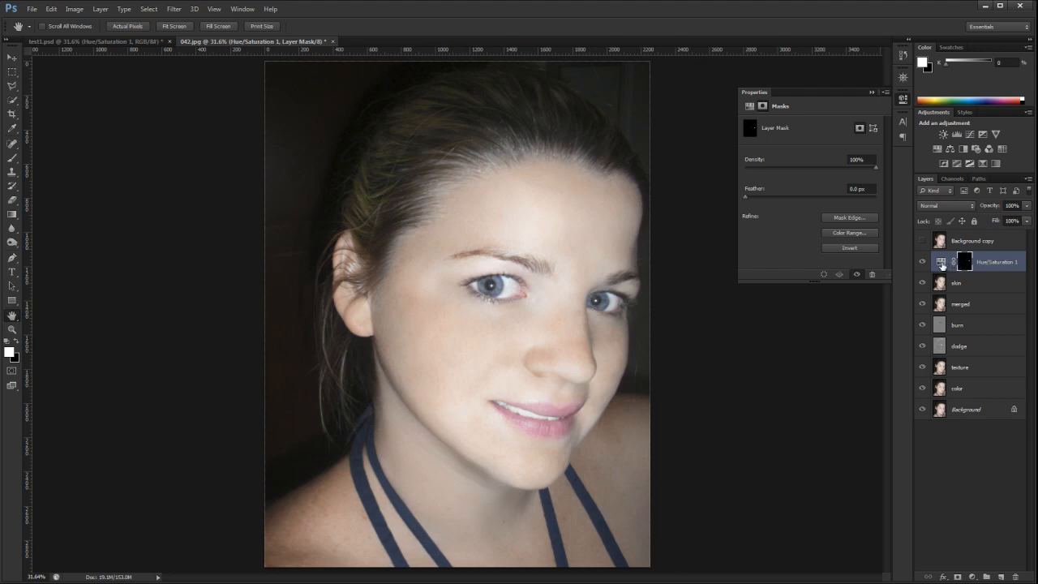
pyautogui.click(942, 263)
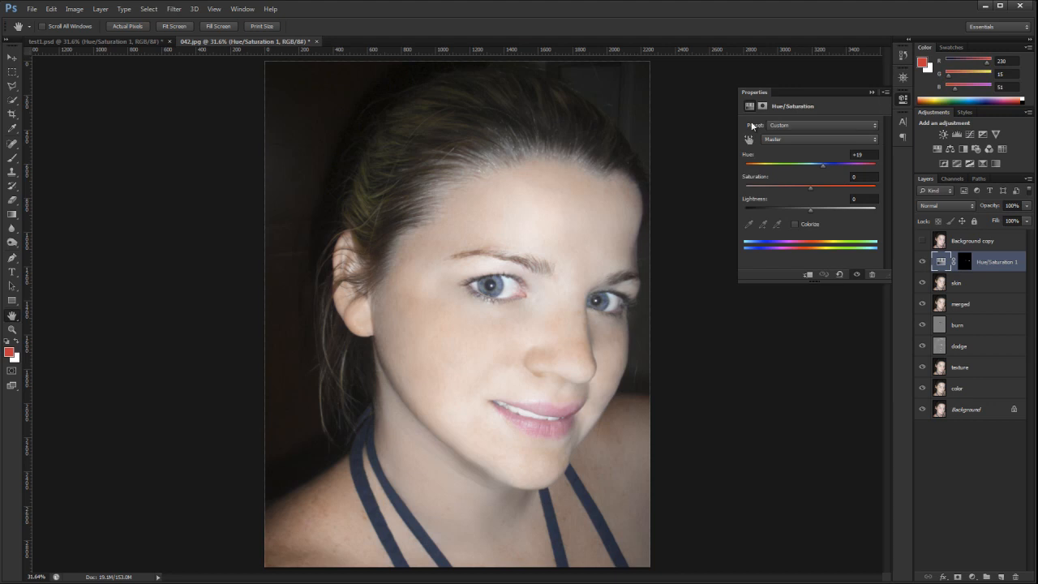
pyautogui.moveTo(823, 164)
pyautogui.mouseDown()
pyautogui.moveTo(768, 176)
pyautogui.moveTo(827, 179)
pyautogui.mouseUp()
pyautogui.moveTo(826, 166)
pyautogui.mouseDown()
pyautogui.moveTo(844, 167)
pyautogui.moveTo(824, 171)
pyautogui.mouseUp()
pyautogui.moveTo(817, 168); pyautogui.dragTo(819, 173)
pyautogui.click(964, 262)
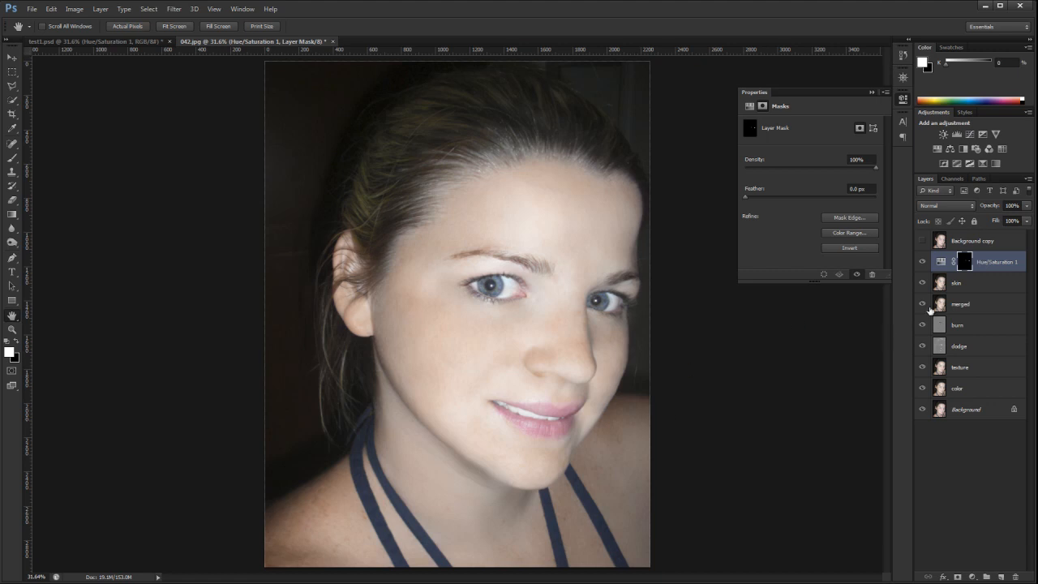
# Add a second Hue/Saturation adjustment layer above the first one and invert its mask to black.
pyautogui.click(992, 263)
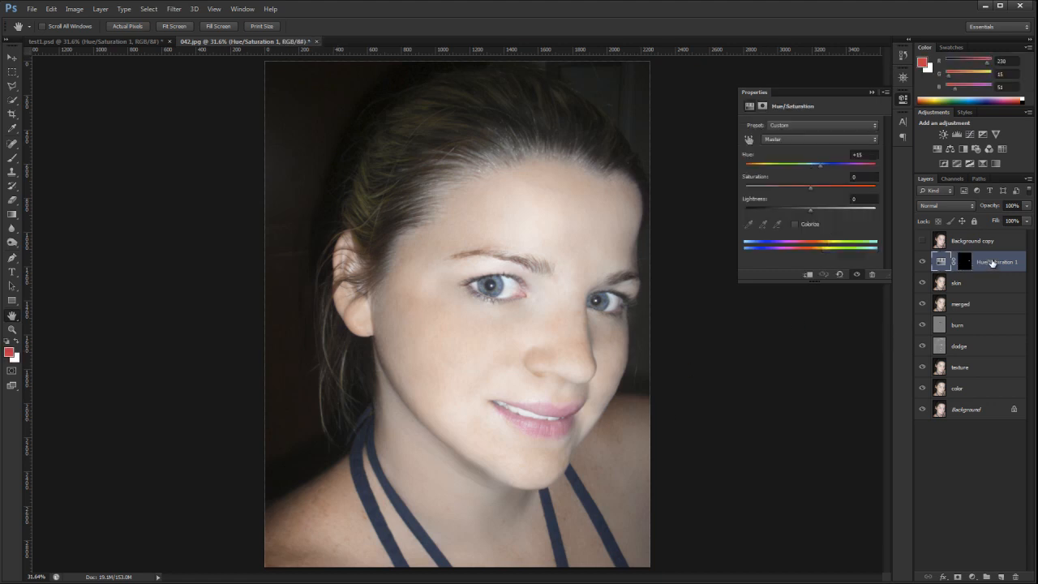
pyautogui.click(937, 148)
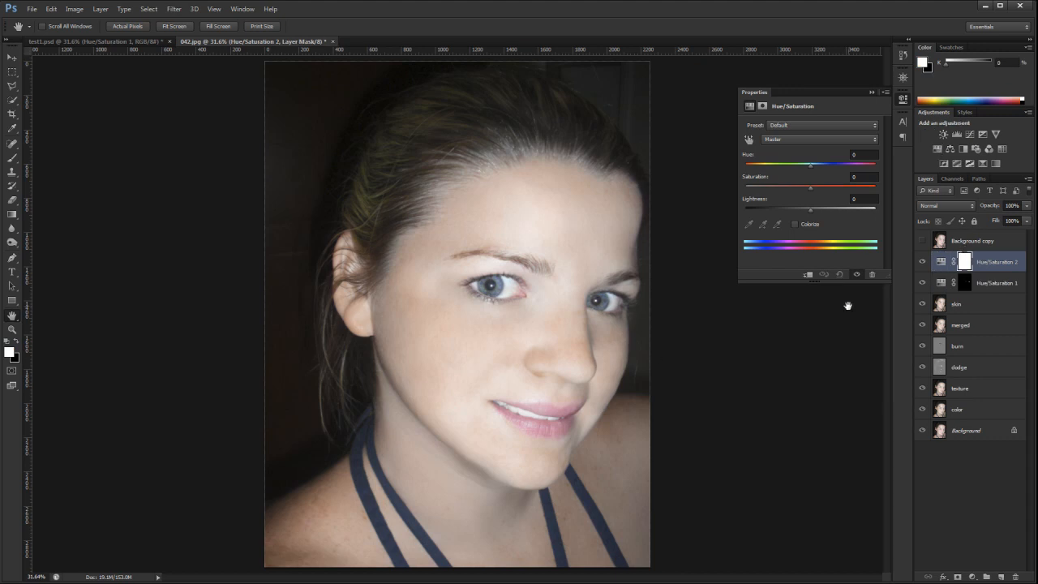
pyautogui.click(964, 261)
pyautogui.click(843, 247)
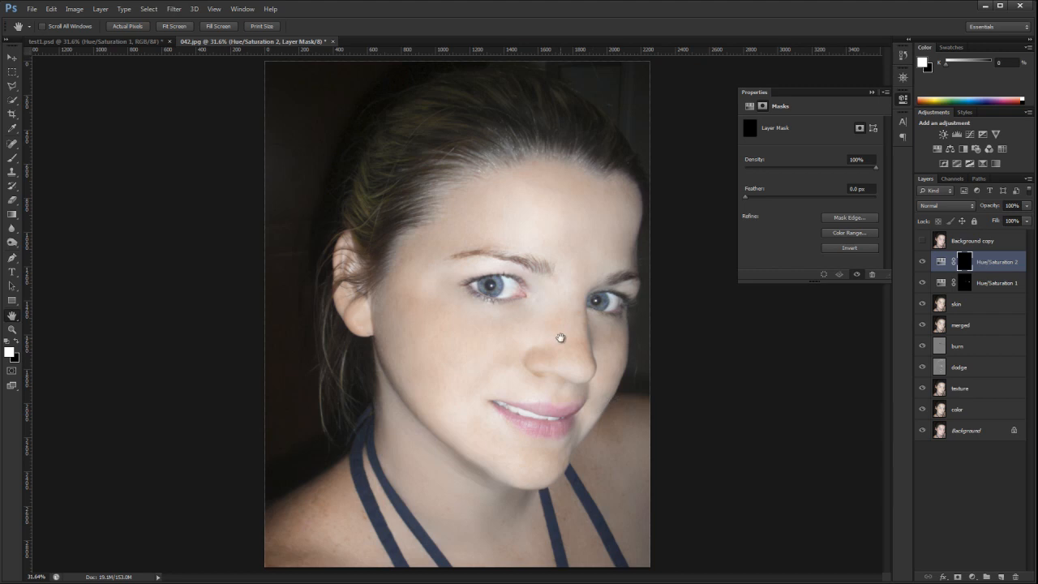
# Set the second adjustment layer's hue to -180 and paint white on its mask over the lower lip, enlarging the brush to 45.
pyautogui.click(940, 261)
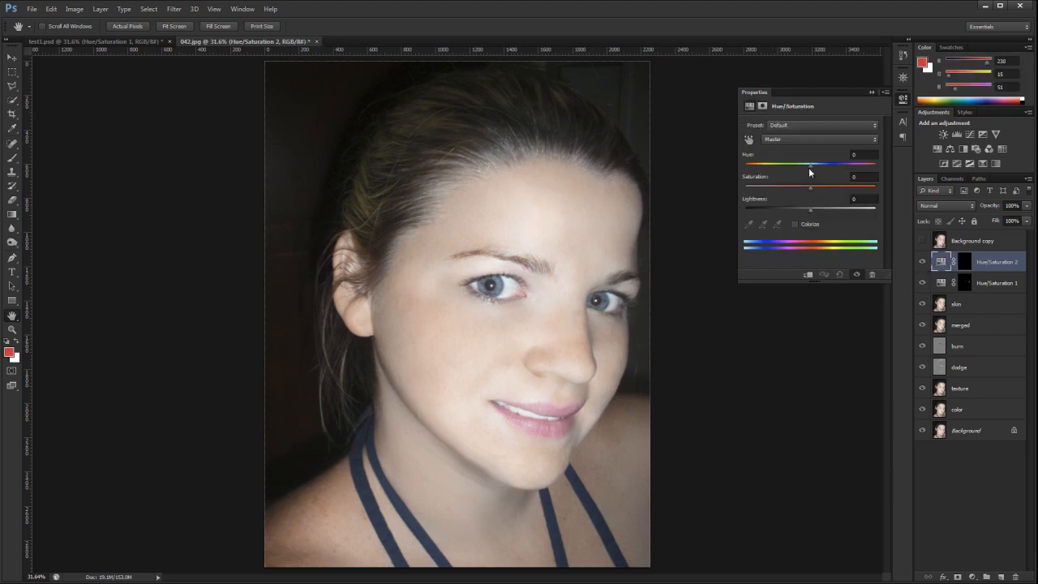
pyautogui.moveTo(808, 165); pyautogui.dragTo(693, 175)
pyautogui.click(12, 329)
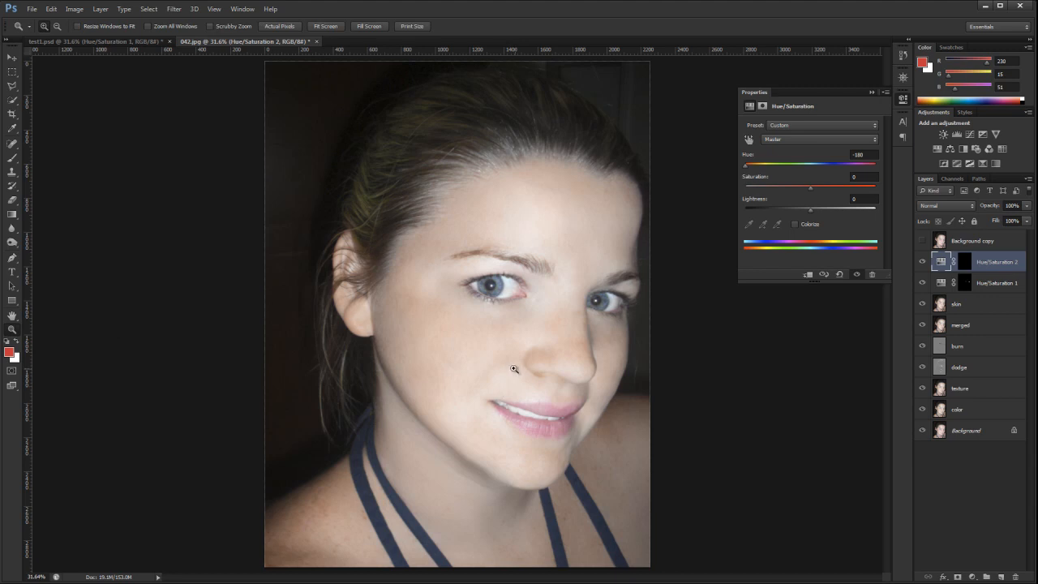
pyautogui.moveTo(485, 386); pyautogui.dragTo(634, 472)
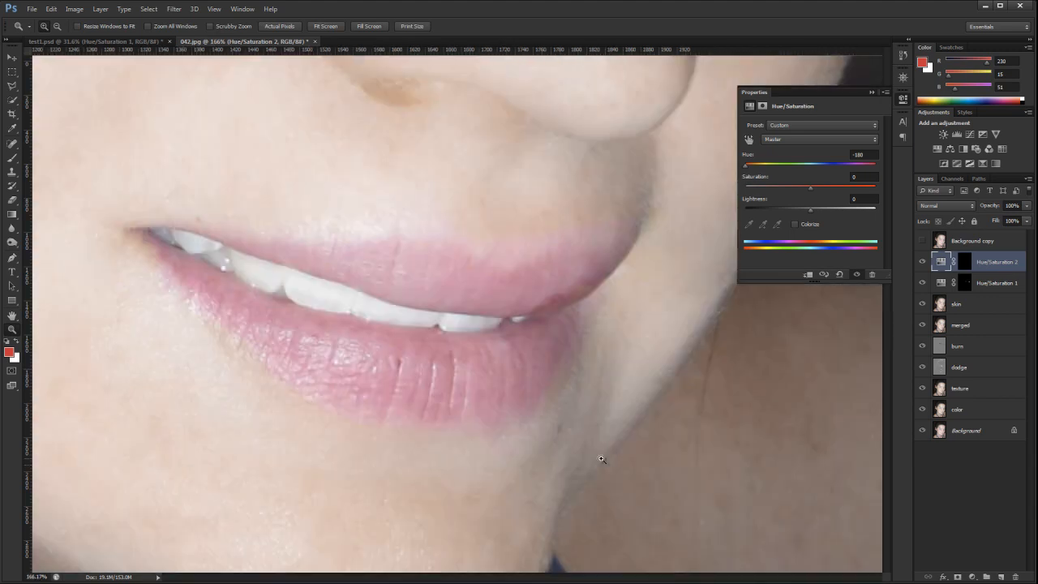
pyautogui.click(964, 262)
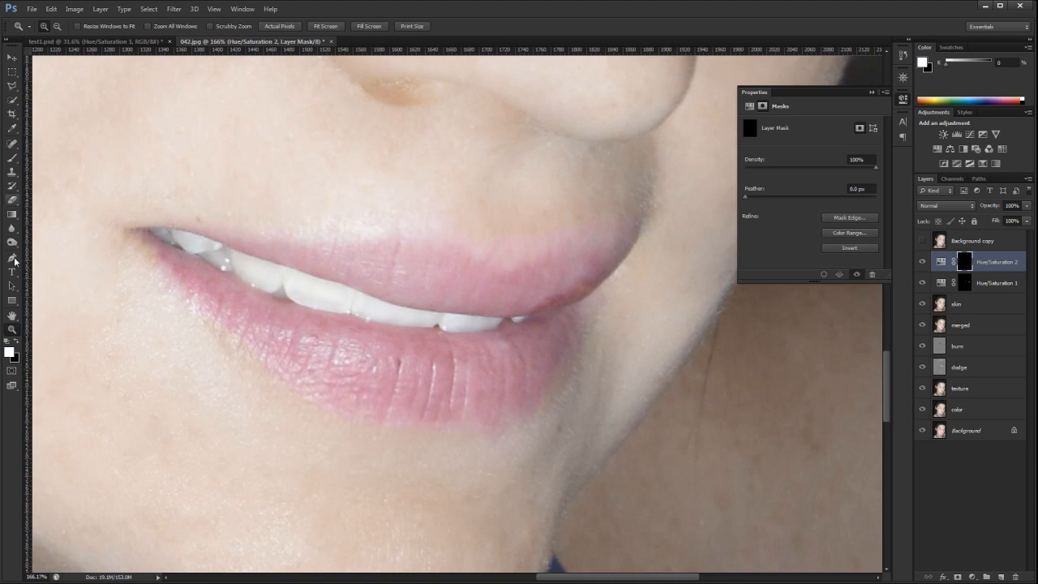
pyautogui.click(12, 157)
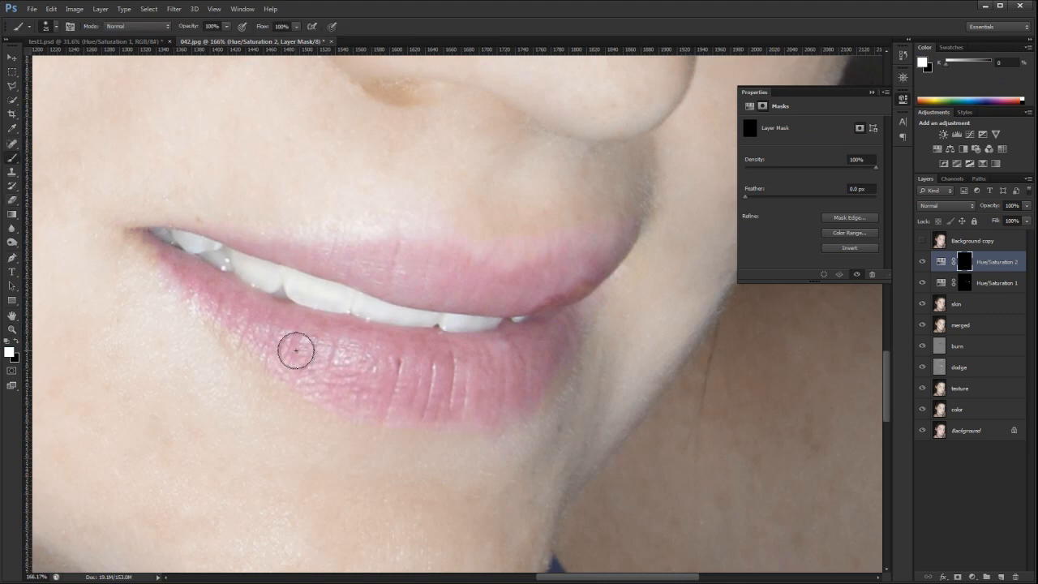
pyautogui.moveTo(231, 299)
pyautogui.mouseDown()
pyautogui.moveTo(317, 356)
pyautogui.moveTo(238, 298)
pyautogui.moveTo(285, 321)
pyautogui.moveTo(259, 301)
pyautogui.moveTo(280, 309)
pyautogui.moveTo(182, 271)
pyautogui.moveTo(139, 234)
pyautogui.moveTo(257, 299)
pyautogui.moveTo(176, 272)
pyautogui.moveTo(215, 322)
pyautogui.moveTo(236, 336)
pyautogui.moveTo(203, 293)
pyautogui.moveTo(248, 338)
pyautogui.moveTo(183, 286)
pyautogui.moveTo(303, 356)
pyautogui.moveTo(265, 340)
pyautogui.moveTo(333, 395)
pyautogui.moveTo(282, 371)
pyautogui.moveTo(275, 363)
pyautogui.moveTo(357, 402)
pyautogui.moveTo(332, 371)
pyautogui.moveTo(348, 366)
pyautogui.moveTo(311, 354)
pyautogui.moveTo(433, 370)
pyautogui.moveTo(320, 361)
pyautogui.moveTo(370, 390)
pyautogui.moveTo(360, 394)
pyautogui.moveTo(389, 398)
pyautogui.moveTo(344, 393)
pyautogui.moveTo(401, 405)
pyautogui.moveTo(452, 411)
pyautogui.moveTo(519, 382)
pyautogui.moveTo(437, 382)
pyautogui.moveTo(414, 364)
pyautogui.moveTo(317, 338)
pyautogui.moveTo(315, 327)
pyautogui.moveTo(465, 361)
pyautogui.moveTo(530, 348)
pyautogui.moveTo(429, 389)
pyautogui.moveTo(524, 364)
pyautogui.moveTo(568, 325)
pyautogui.moveTo(519, 398)
pyautogui.moveTo(451, 416)
pyautogui.moveTo(382, 400)
pyautogui.moveTo(360, 364)
pyautogui.moveTo(283, 313)
pyautogui.moveTo(455, 348)
pyautogui.moveTo(558, 305)
pyautogui.mouseUp()
pyautogui.press(']')
pyautogui.press(']')
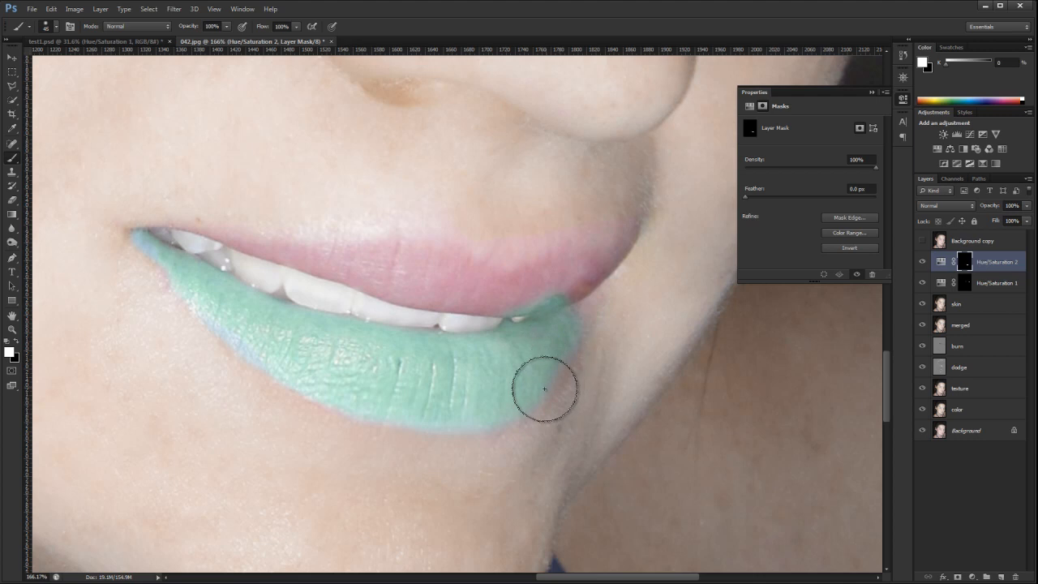
# Paint white on the mask over the upper lip, and clean up the overspill at its edges with black.
pyautogui.moveTo(588, 287); pyautogui.dragTo(566, 313)
pyautogui.moveTo(606, 243)
pyautogui.mouseDown()
pyautogui.moveTo(470, 292)
pyautogui.moveTo(573, 241)
pyautogui.moveTo(632, 231)
pyautogui.moveTo(600, 262)
pyautogui.moveTo(522, 290)
pyautogui.moveTo(408, 281)
pyautogui.moveTo(537, 301)
pyautogui.moveTo(398, 272)
pyautogui.moveTo(381, 260)
pyautogui.moveTo(446, 269)
pyautogui.moveTo(445, 255)
pyautogui.moveTo(408, 235)
pyautogui.moveTo(280, 237)
pyautogui.moveTo(171, 218)
pyautogui.moveTo(452, 297)
pyautogui.moveTo(366, 273)
pyautogui.moveTo(525, 282)
pyautogui.moveTo(557, 265)
pyautogui.moveTo(510, 279)
pyautogui.moveTo(622, 246)
pyautogui.moveTo(579, 262)
pyautogui.moveTo(559, 302)
pyautogui.moveTo(491, 273)
pyautogui.moveTo(560, 259)
pyautogui.moveTo(478, 281)
pyautogui.moveTo(375, 257)
pyautogui.moveTo(480, 269)
pyautogui.moveTo(426, 273)
pyautogui.mouseUp()
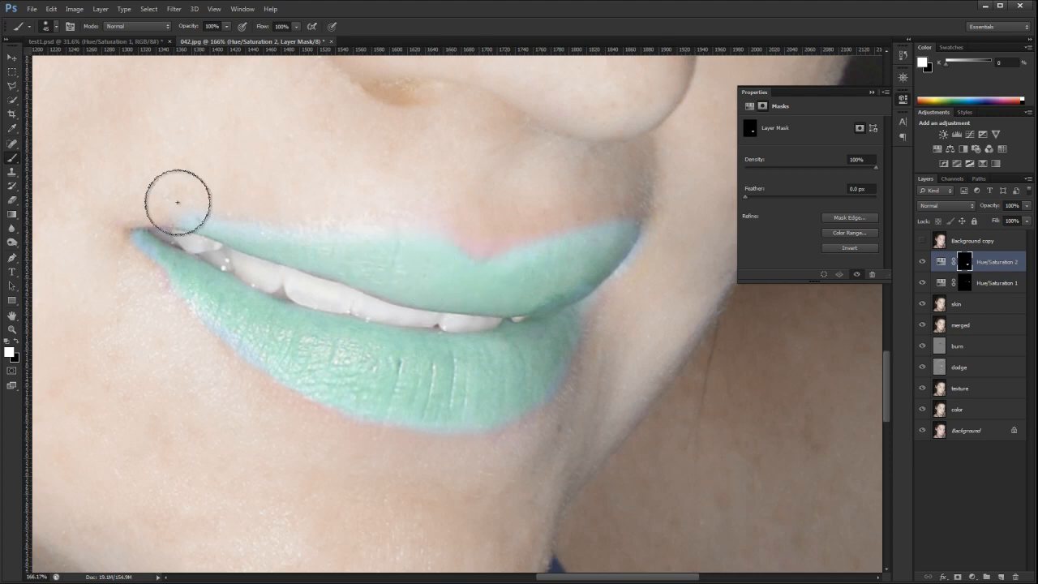
pyautogui.press('x')
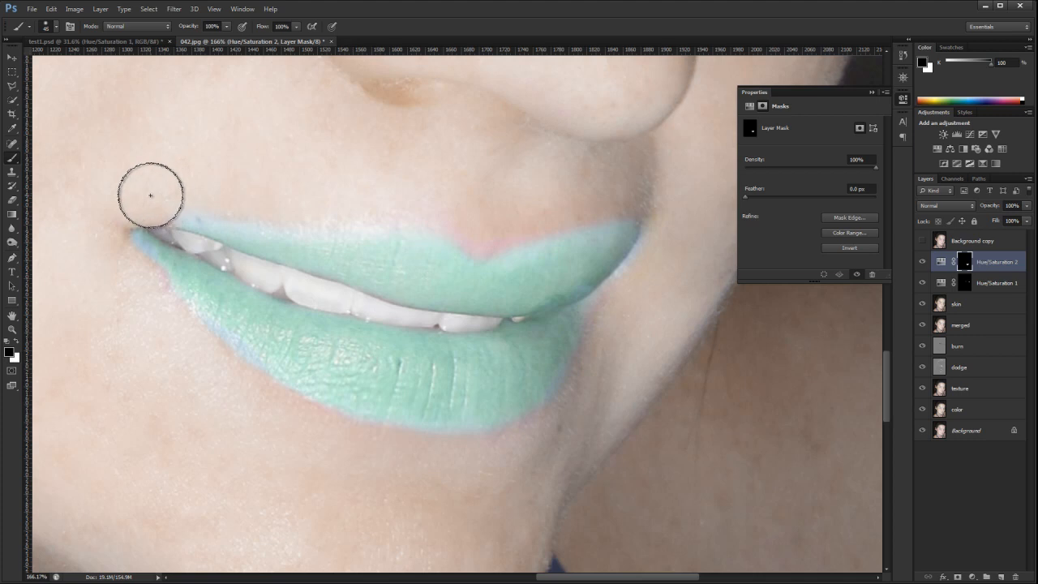
pyautogui.moveTo(221, 193)
pyautogui.mouseDown()
pyautogui.moveTo(148, 203)
pyautogui.moveTo(264, 204)
pyautogui.moveTo(181, 211)
pyautogui.mouseUp()
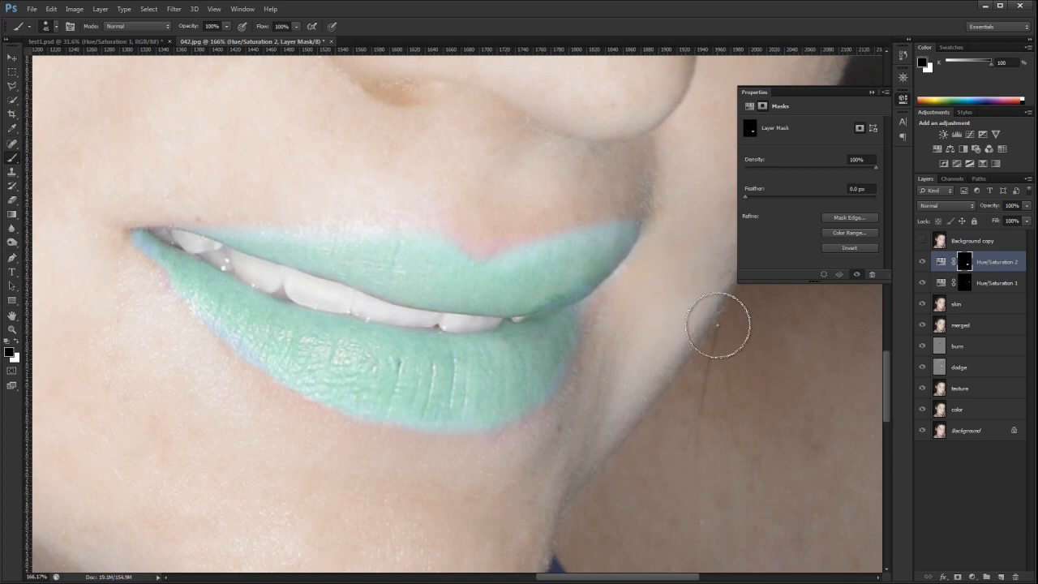
# Shift the lip Hue/Saturation layer's hue to -11, then raise its saturation and refine the hue to give vivid pink lips.
pyautogui.click(939, 261)
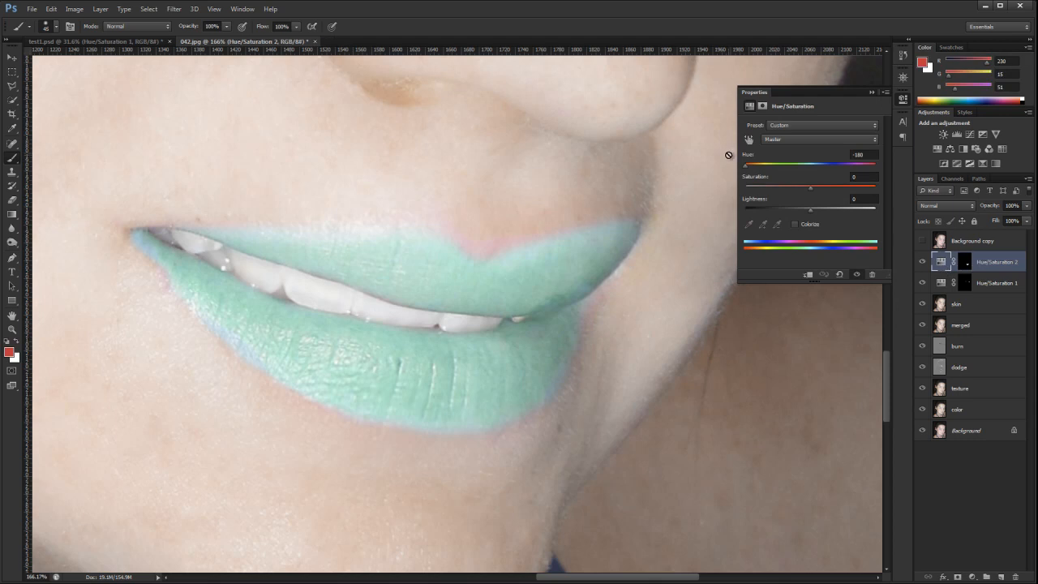
pyautogui.moveTo(748, 172); pyautogui.dragTo(805, 176)
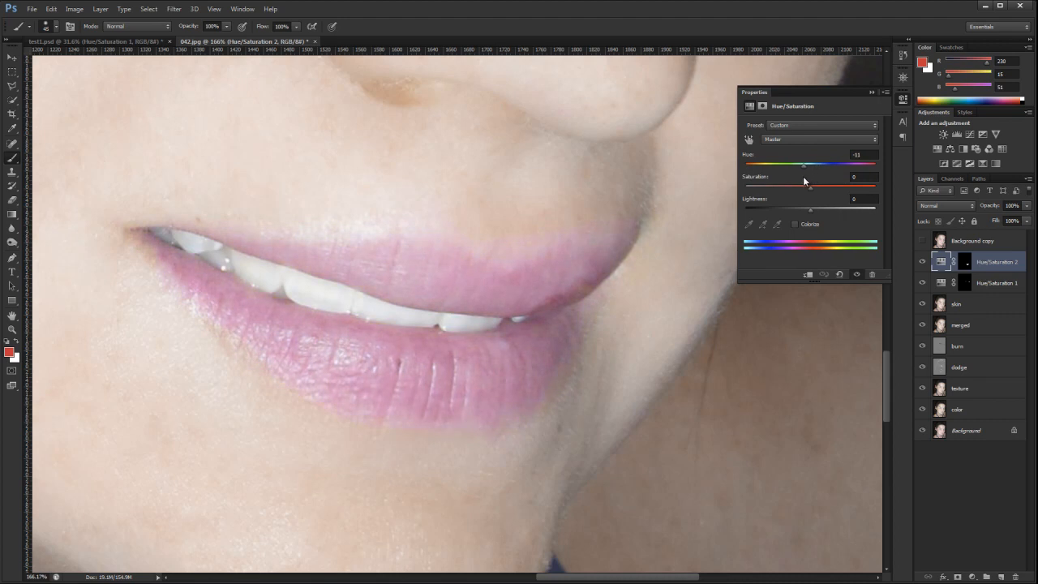
pyautogui.doubleClick(13, 317)
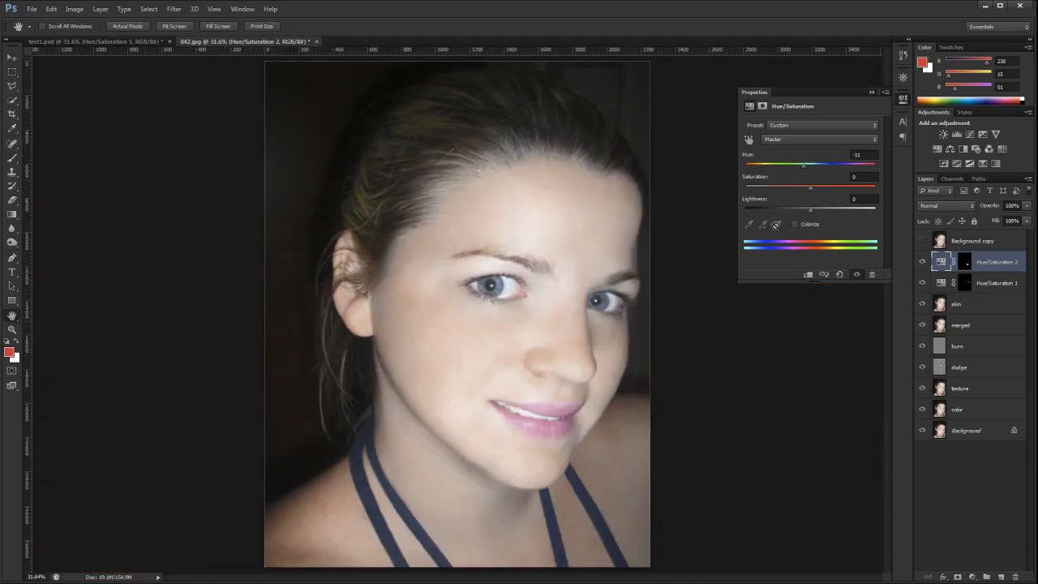
pyautogui.moveTo(810, 186); pyautogui.dragTo(811, 187)
pyautogui.moveTo(803, 167)
pyautogui.mouseDown()
pyautogui.moveTo(850, 169)
pyautogui.moveTo(750, 180)
pyautogui.moveTo(822, 184)
pyautogui.moveTo(793, 187)
pyautogui.moveTo(806, 166)
pyautogui.mouseUp()
# Add a new empty layer directly above the skin layer and set its blend mode to Hue.
pyautogui.click(987, 304)
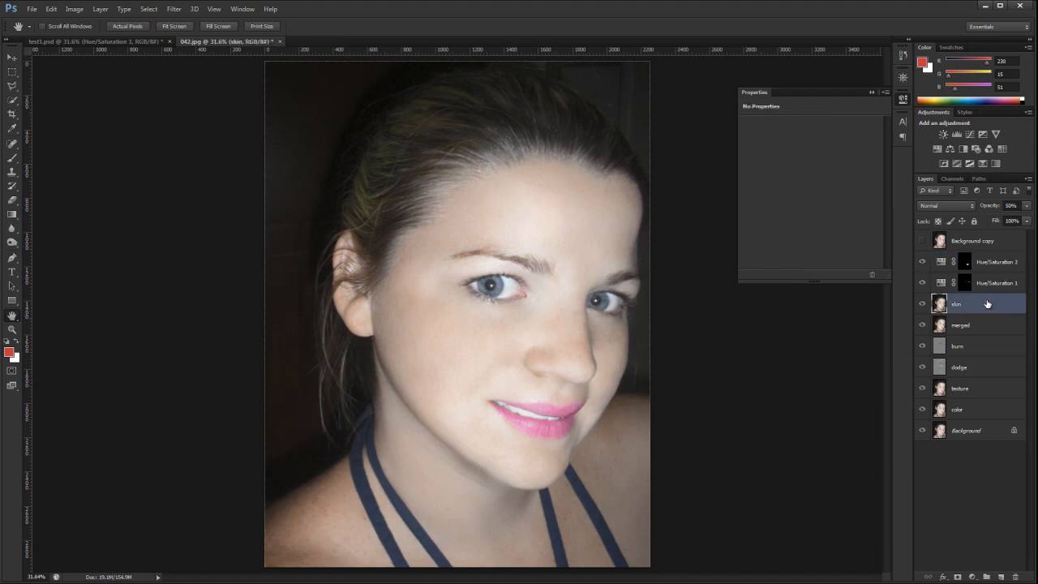
pyautogui.click(1000, 577)
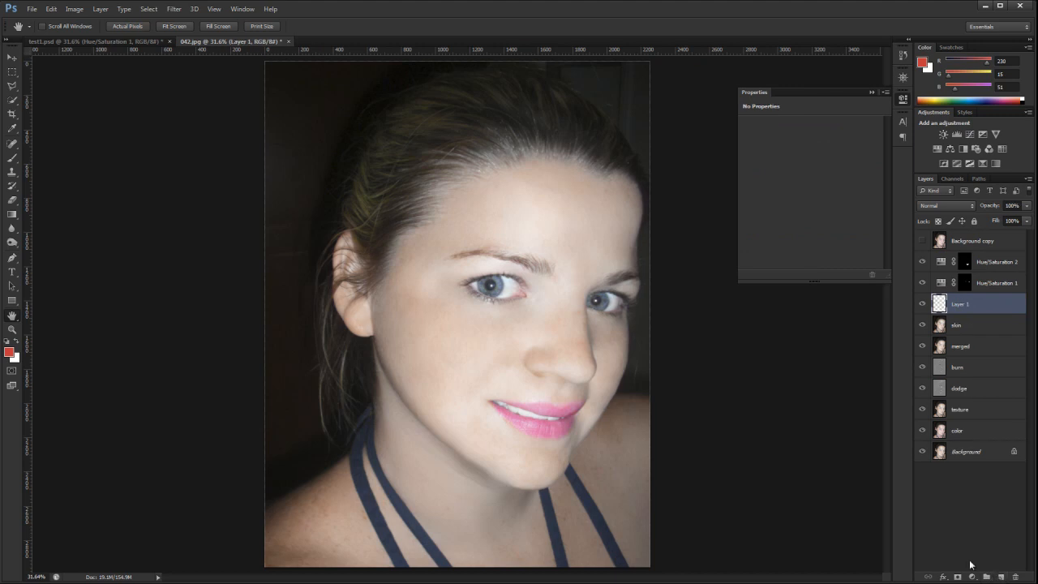
pyautogui.click(972, 205)
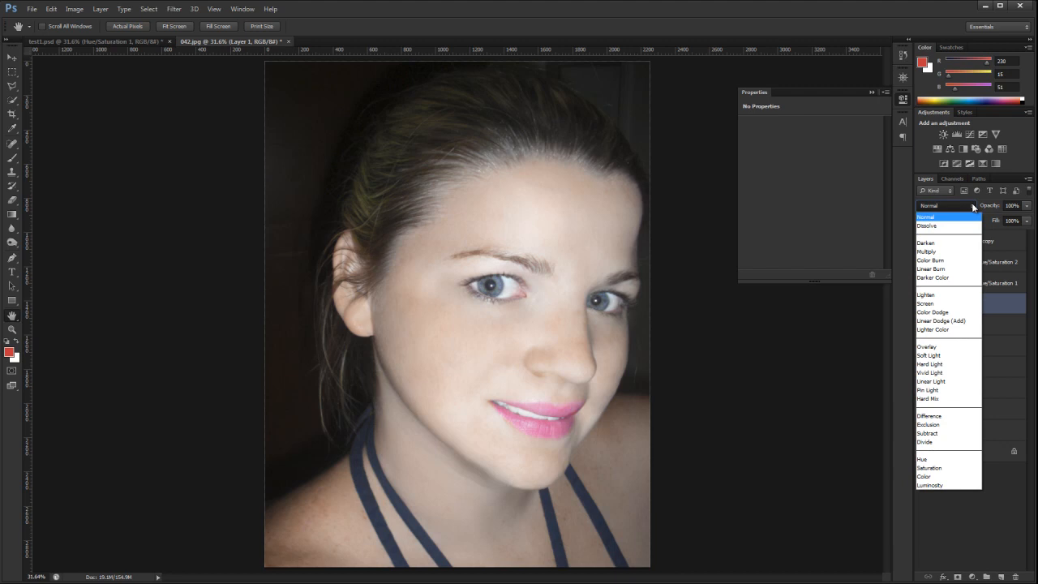
pyautogui.click(937, 459)
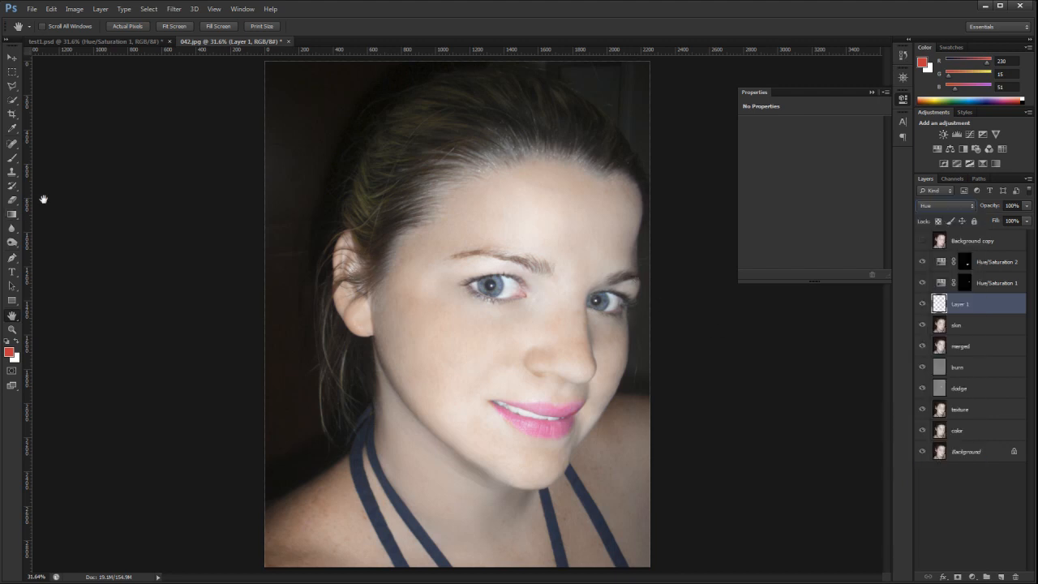
# Set the brush's foreground colour to the grey-blue sampled from the iris of the eye.
pyautogui.click(12, 158)
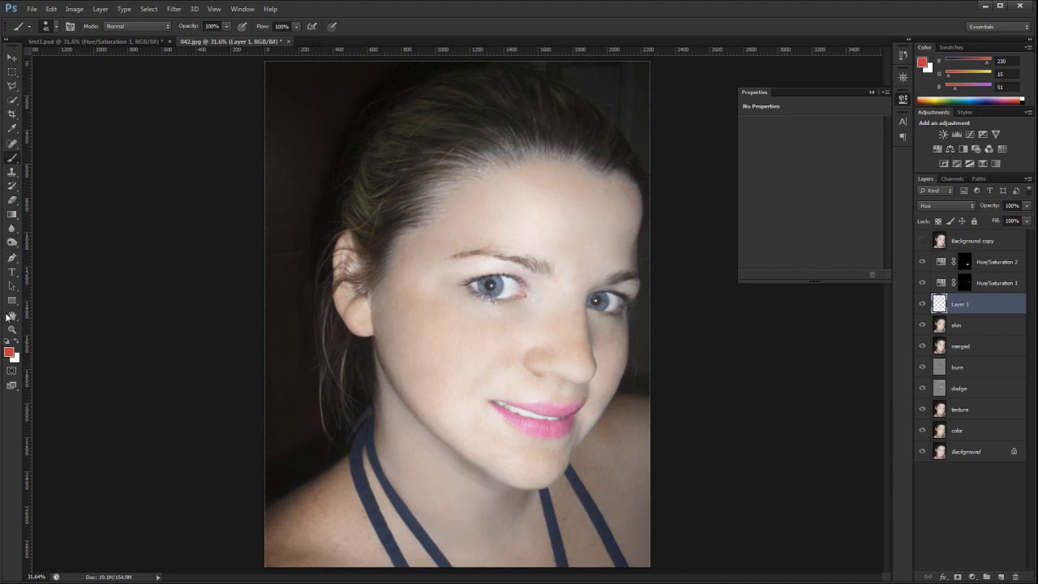
pyautogui.click(9, 352)
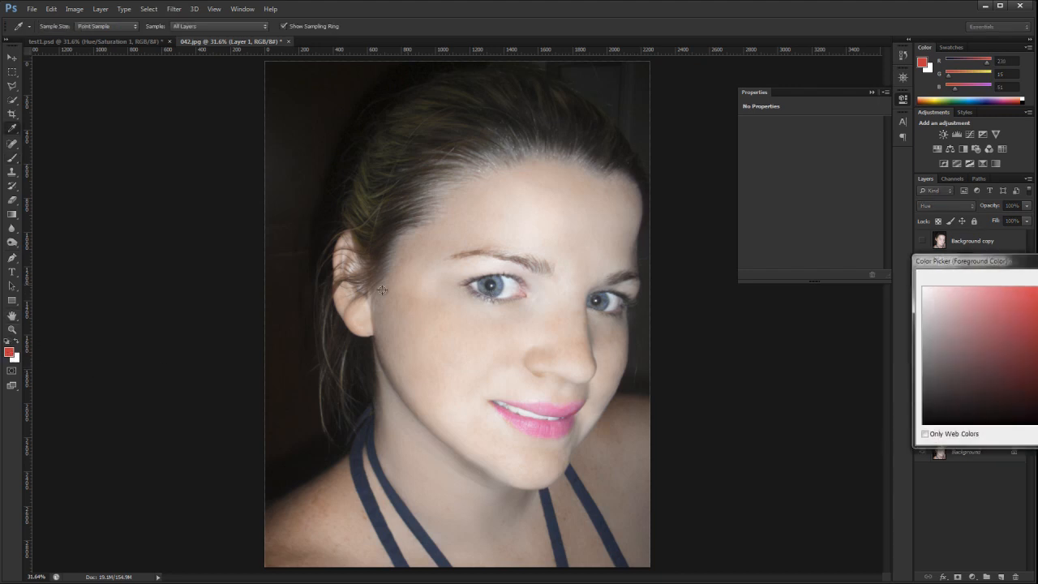
pyautogui.click(498, 285)
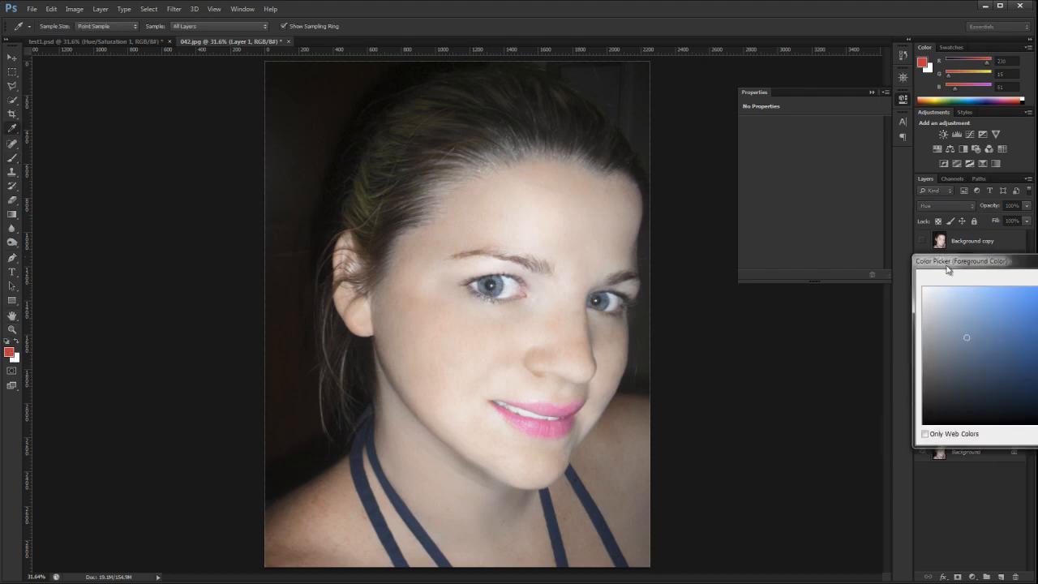
pyautogui.press('Return')
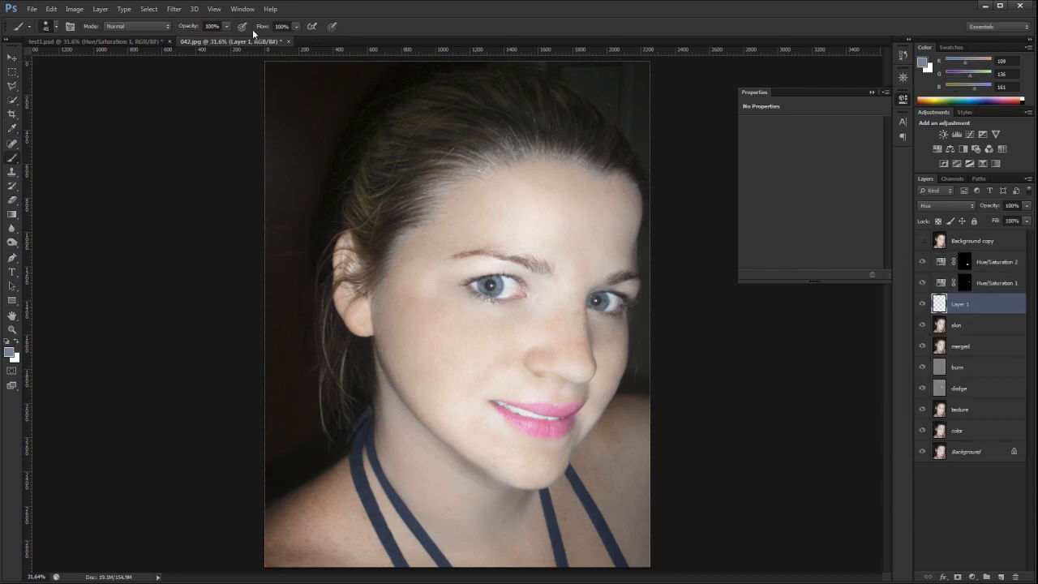
# Paint soft blue eyeshadow over both upper eyelids with a size 60 brush at 21% opacity and 49% flow.
pyautogui.click(226, 27)
pyautogui.click(296, 28)
pyautogui.press(']')
pyautogui.press(']')
pyautogui.moveTo(629, 290); pyautogui.dragTo(633, 289)
# Adjust the lip Hue/Saturation layer to a hue of +5 and a saturation of +46.
pyautogui.click(990, 264)
pyautogui.moveTo(804, 167)
pyautogui.mouseDown()
pyautogui.moveTo(820, 172)
pyautogui.moveTo(815, 179)
pyautogui.mouseUp()
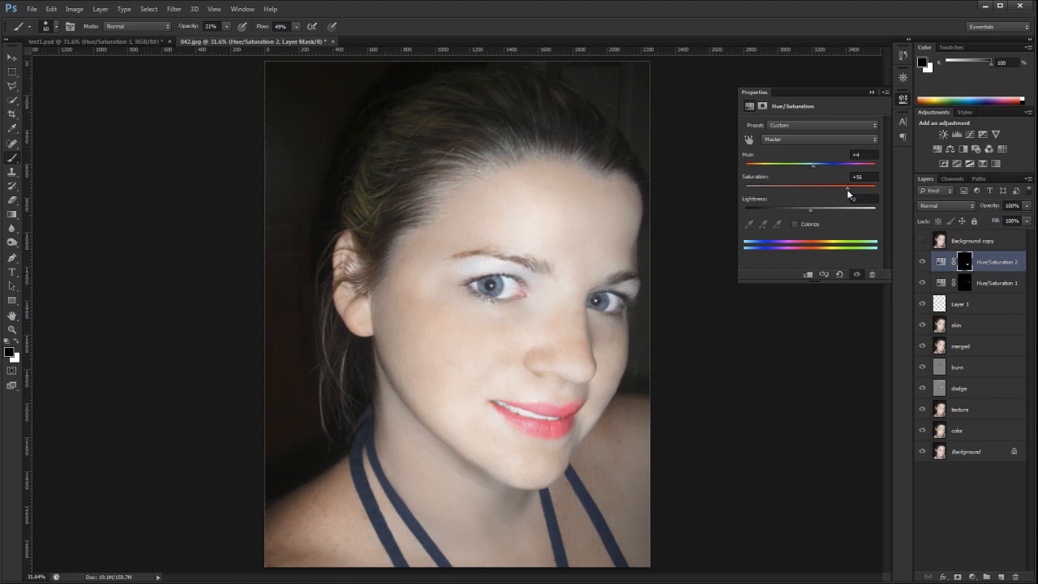
pyautogui.moveTo(813, 165); pyautogui.dragTo(814, 172)
pyautogui.click(990, 264)
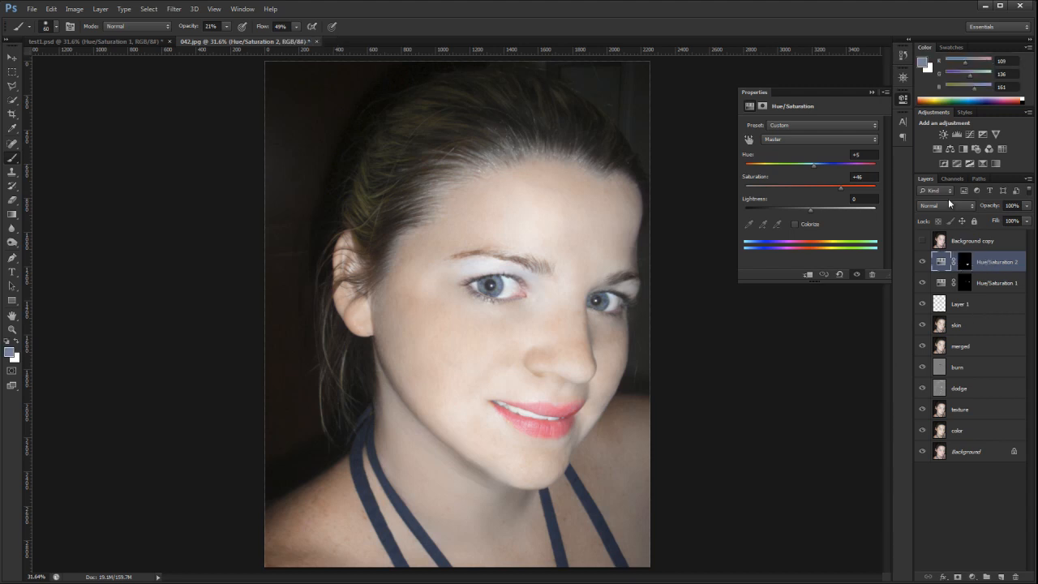
# Add a Levels adjustment layer above the lip layer with the input black point at 15 and white point at 246.
pyautogui.click(957, 134)
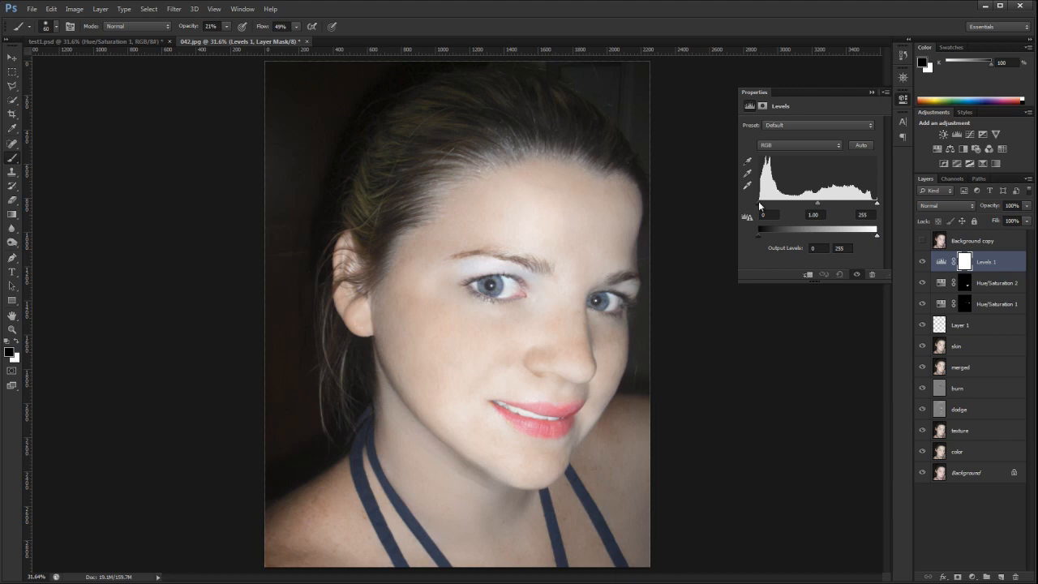
pyautogui.moveTo(758, 201); pyautogui.dragTo(765, 205)
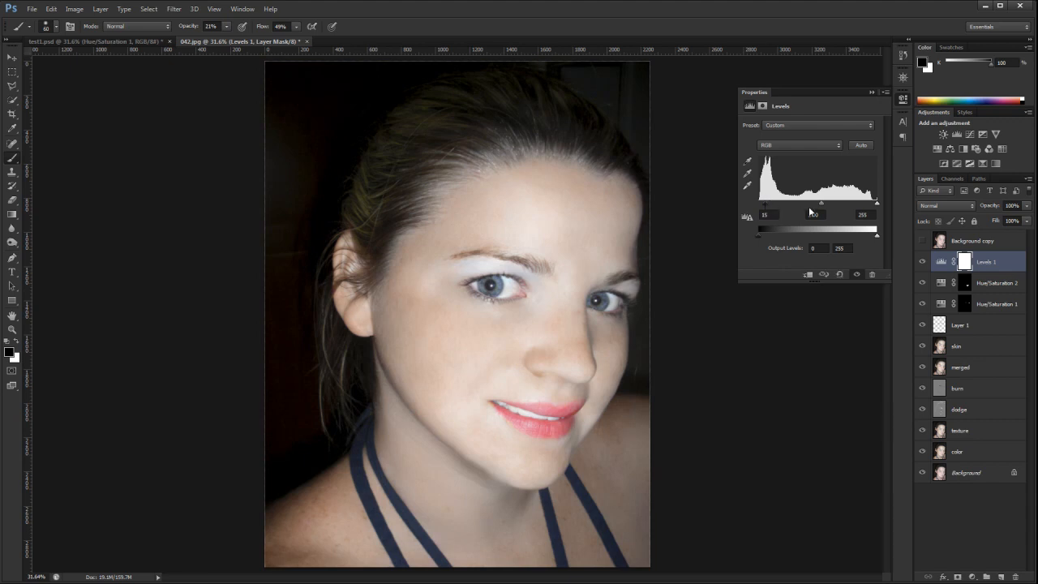
pyautogui.moveTo(876, 204); pyautogui.dragTo(872, 206)
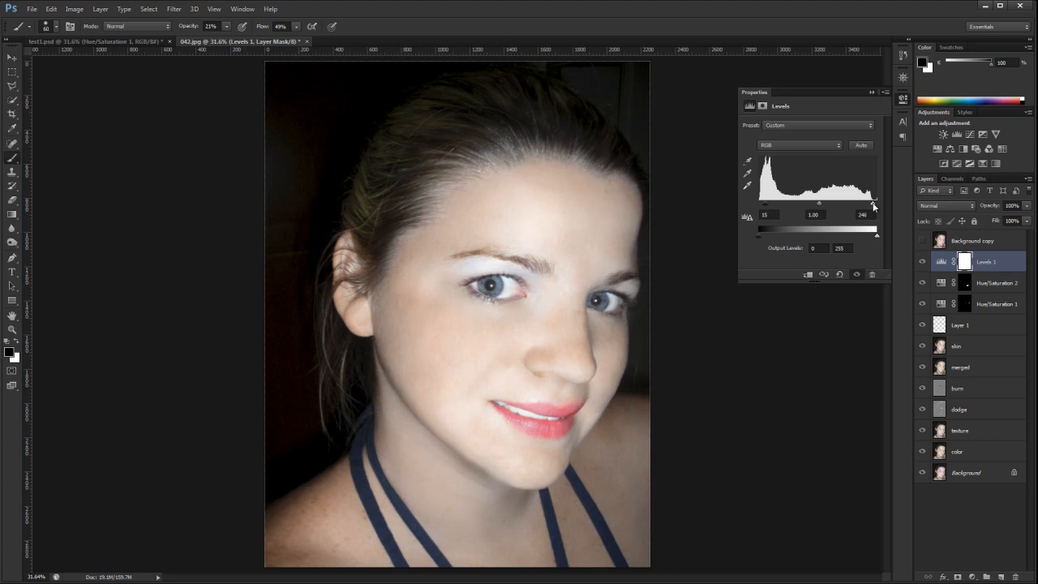
# Compare the portrait with and without the Levels adjustment by toggling that layer's visibility.
pyautogui.click(923, 261)
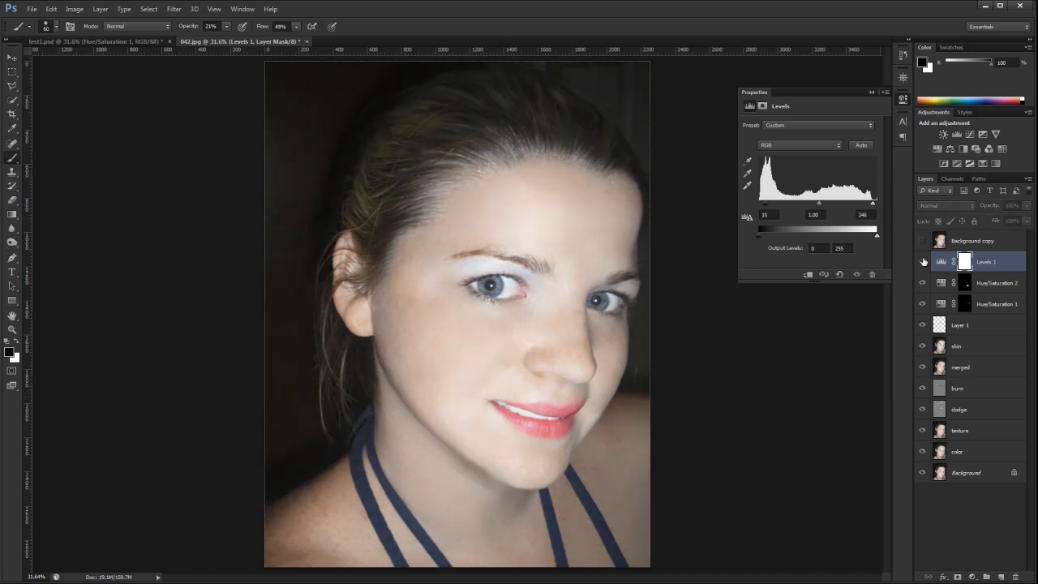
pyautogui.click(923, 261)
pyautogui.click(923, 261)
pyautogui.click(923, 261)
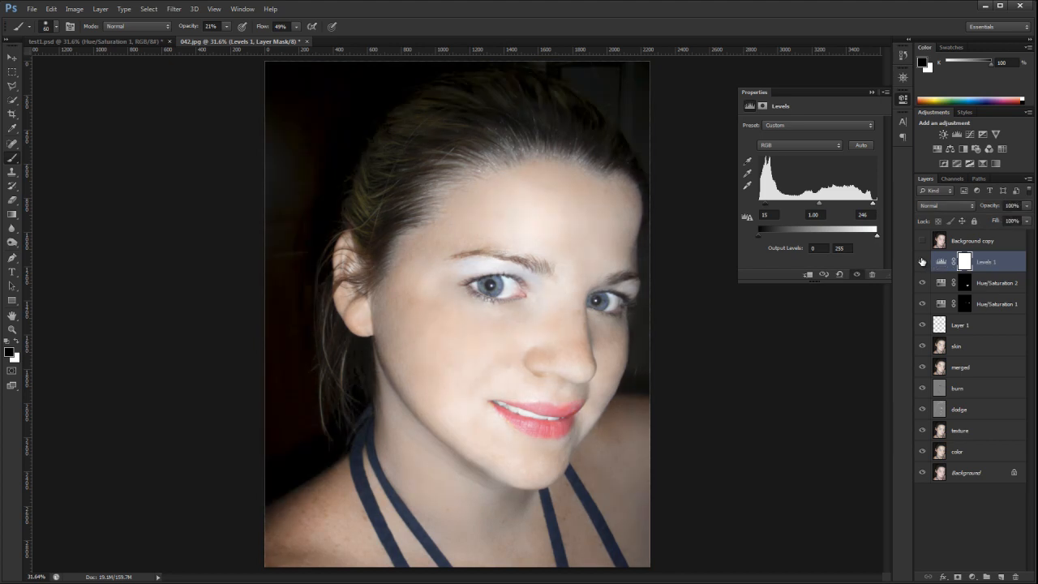
pyautogui.click(922, 262)
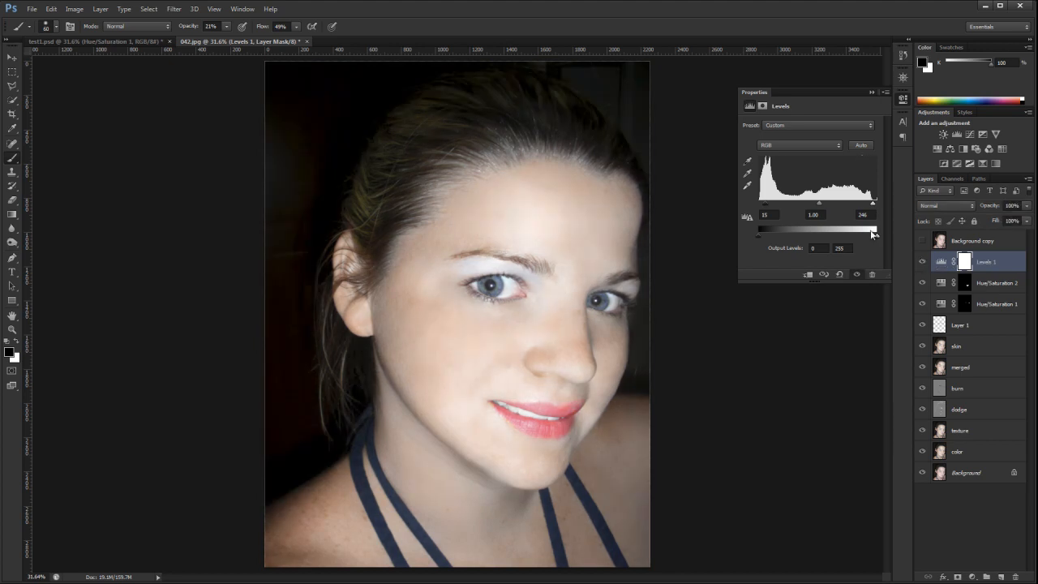